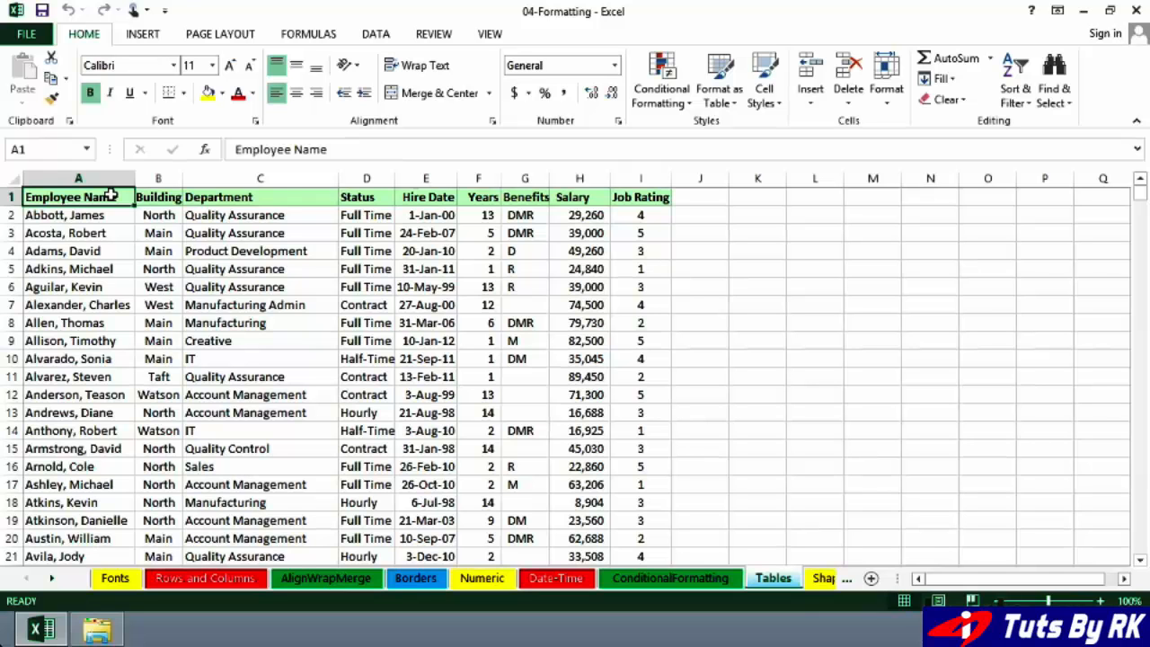
# - Convert the employee list in A1:I742 into a table, keeping the first row as headers
pyautogui.click(231, 217)
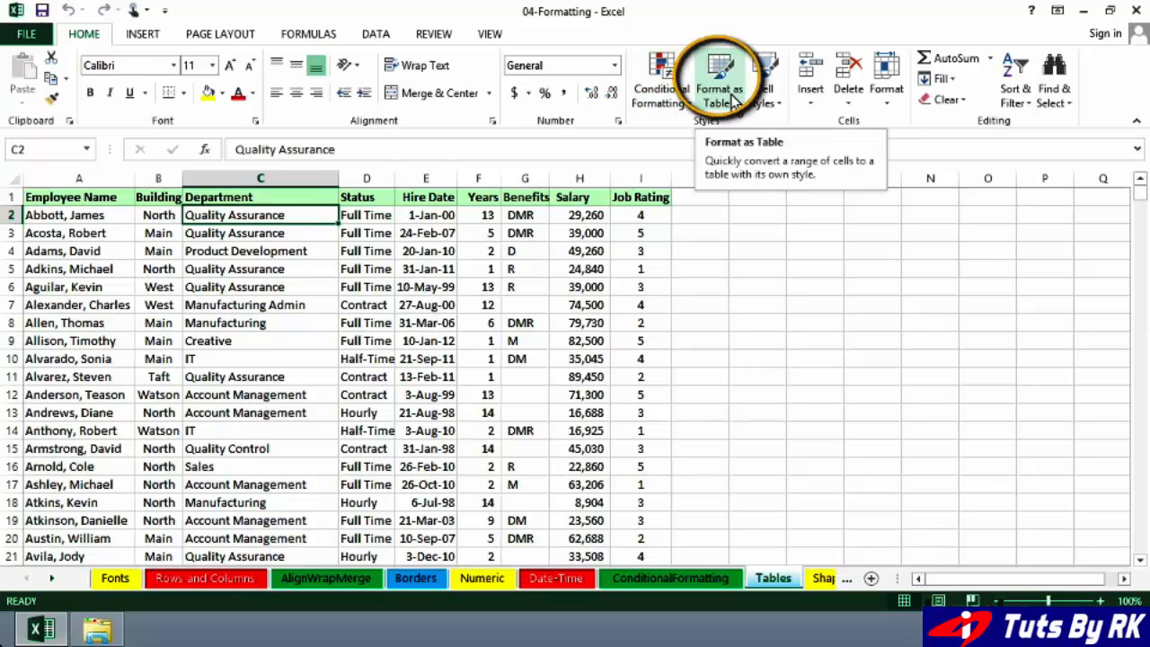
pyautogui.click(145, 36)
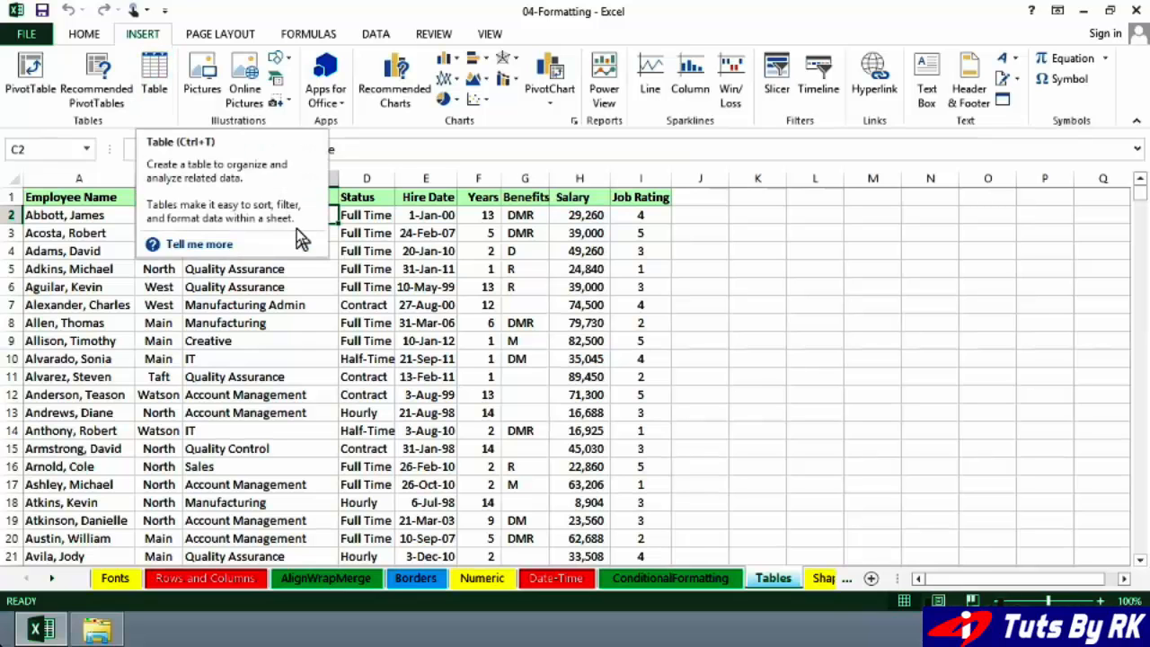
pyautogui.click(352, 256)
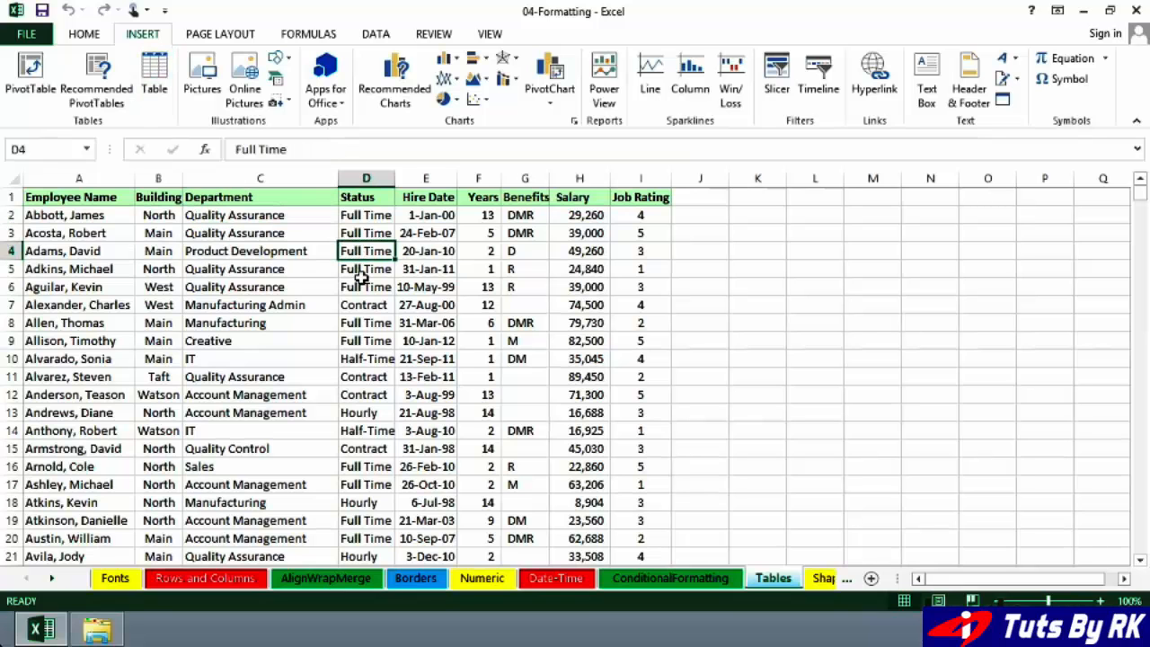
pyautogui.click(363, 273)
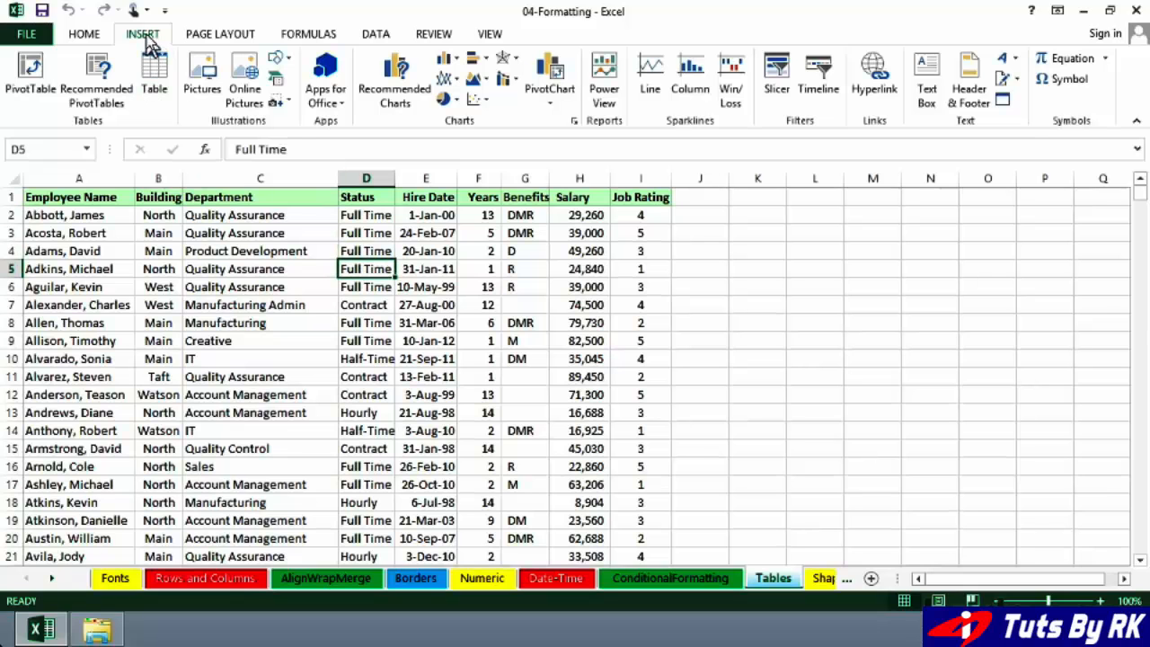
pyautogui.click(155, 72)
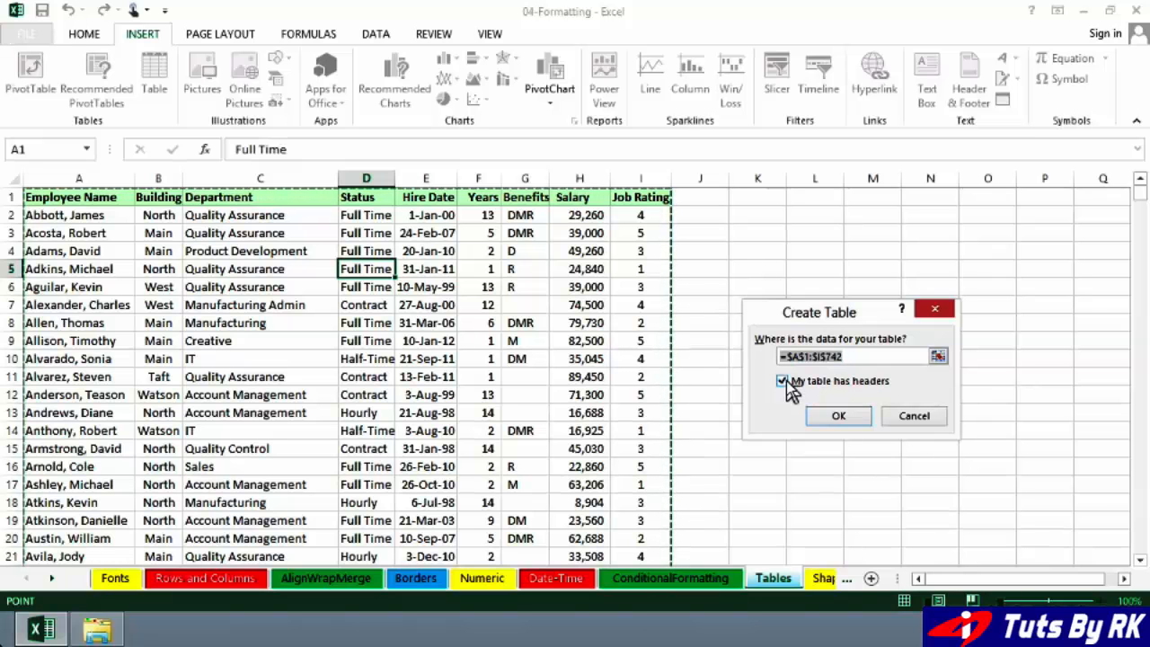
pyautogui.click(836, 418)
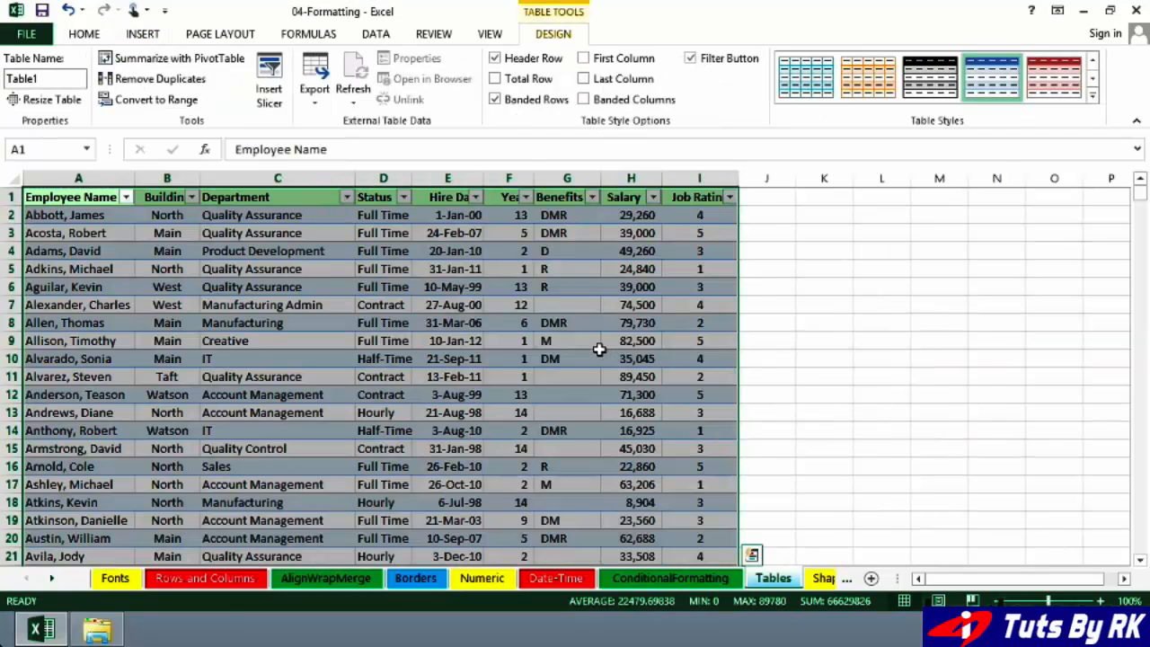
pyautogui.click(589, 344)
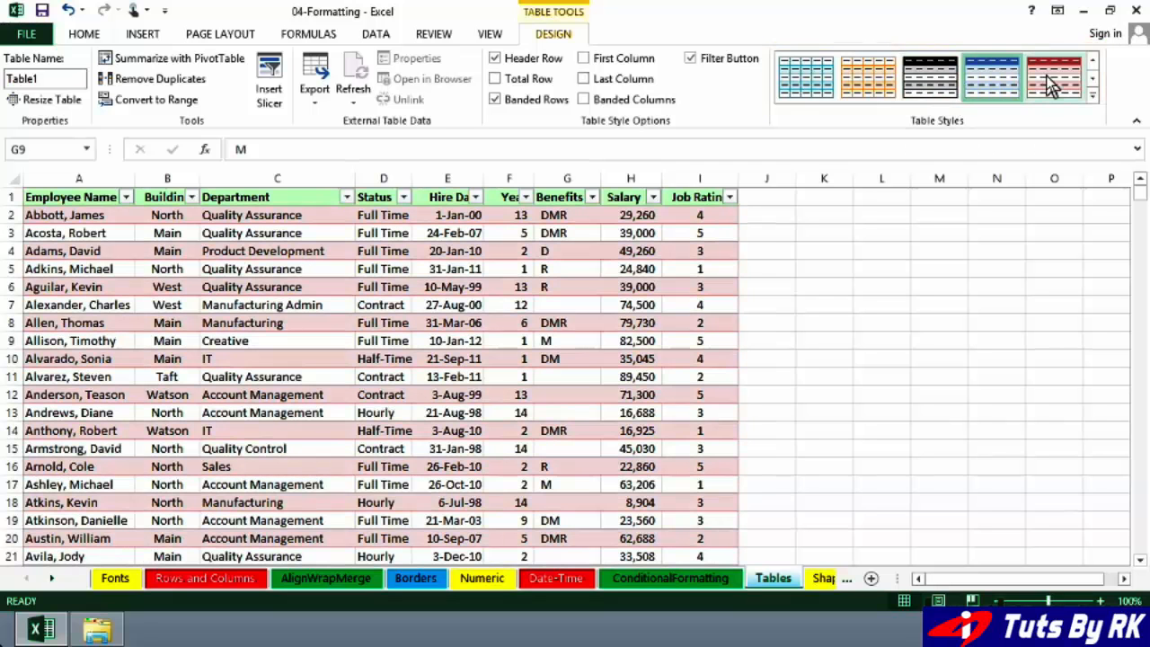
# - Apply the black-and-grey Light table style with full gridlines to the employee table
pyautogui.click(1093, 95)
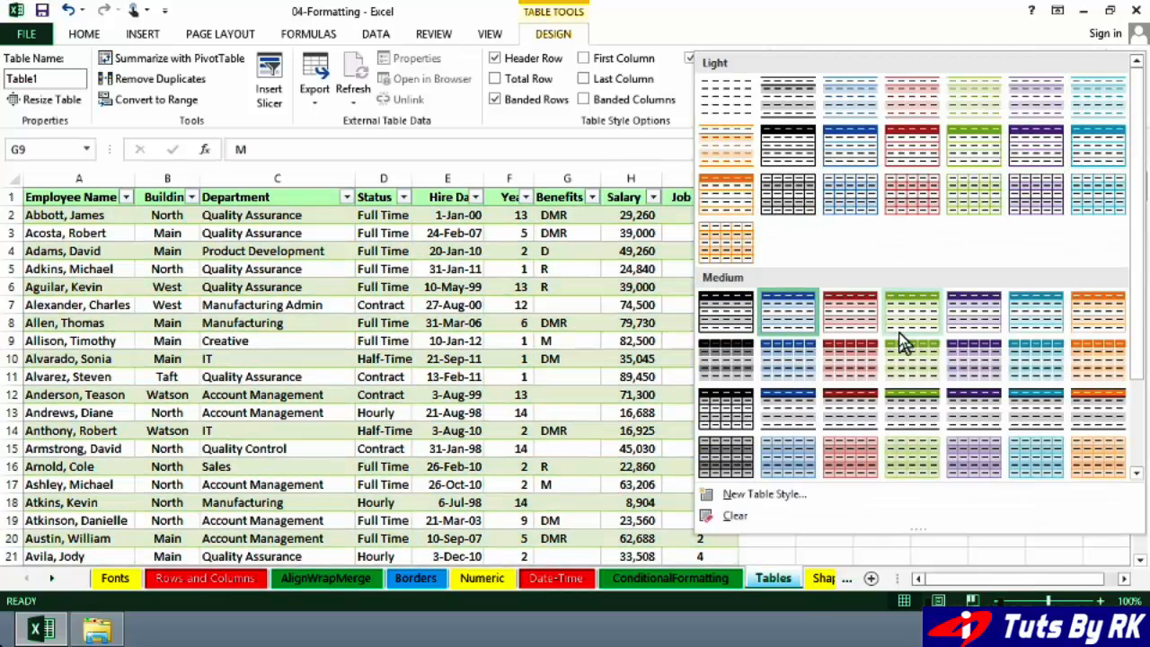
pyautogui.scroll(-3, 903, 341)
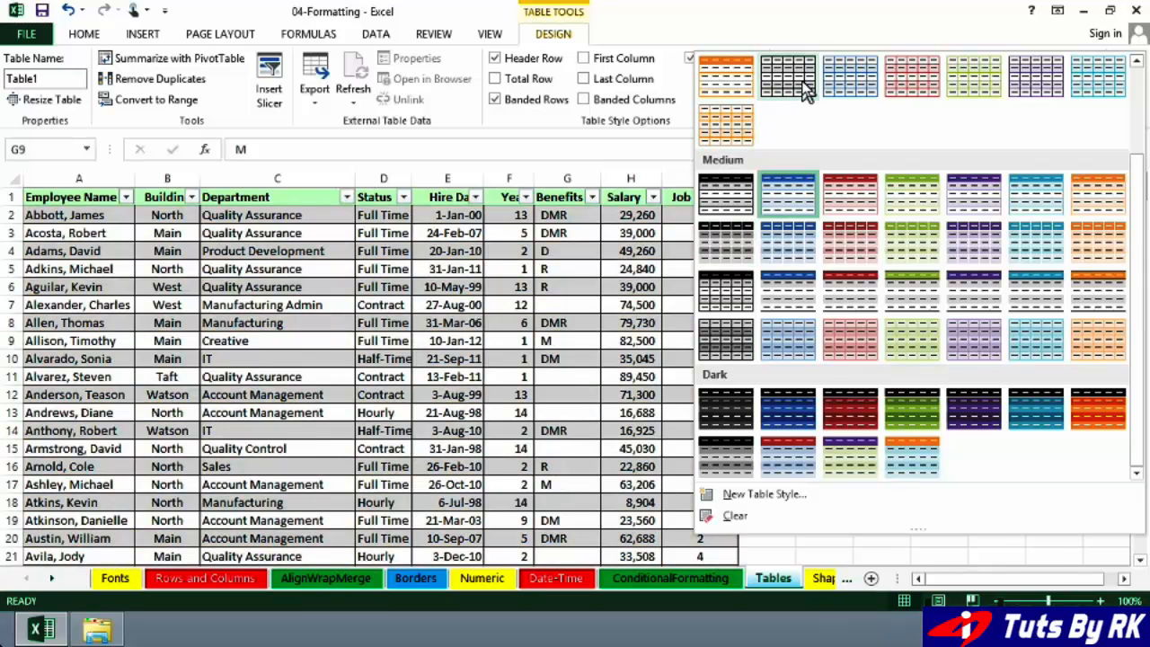
pyautogui.click(805, 89)
pyautogui.click(670, 320)
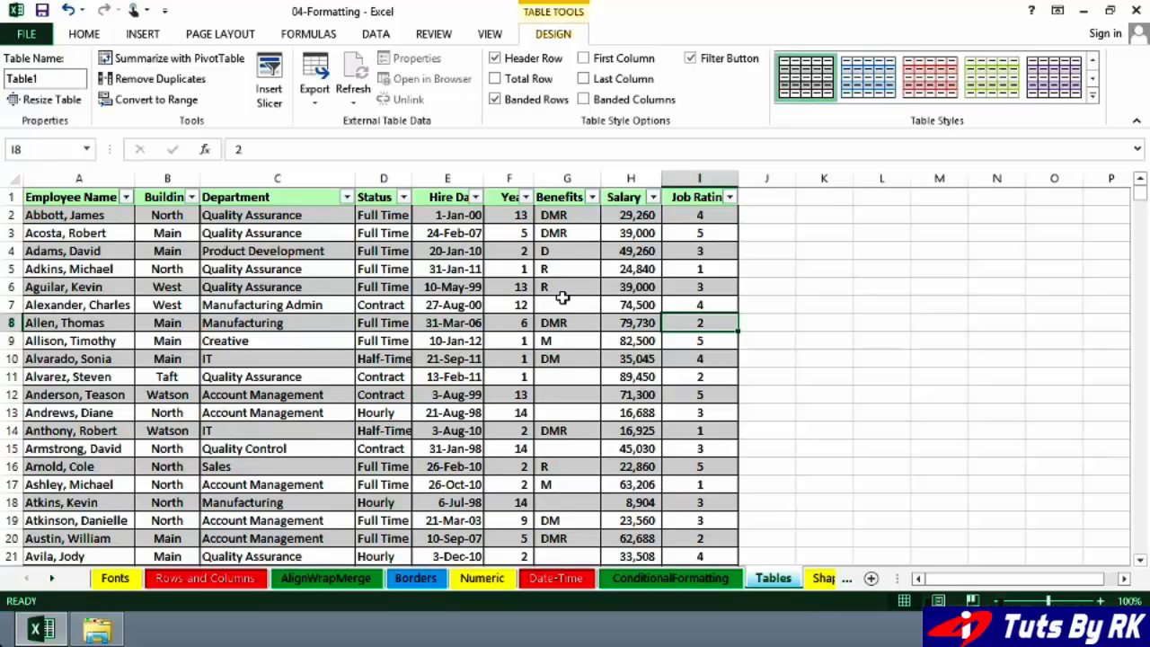
pyautogui.click(548, 244)
pyautogui.click(537, 270)
pyautogui.click(456, 269)
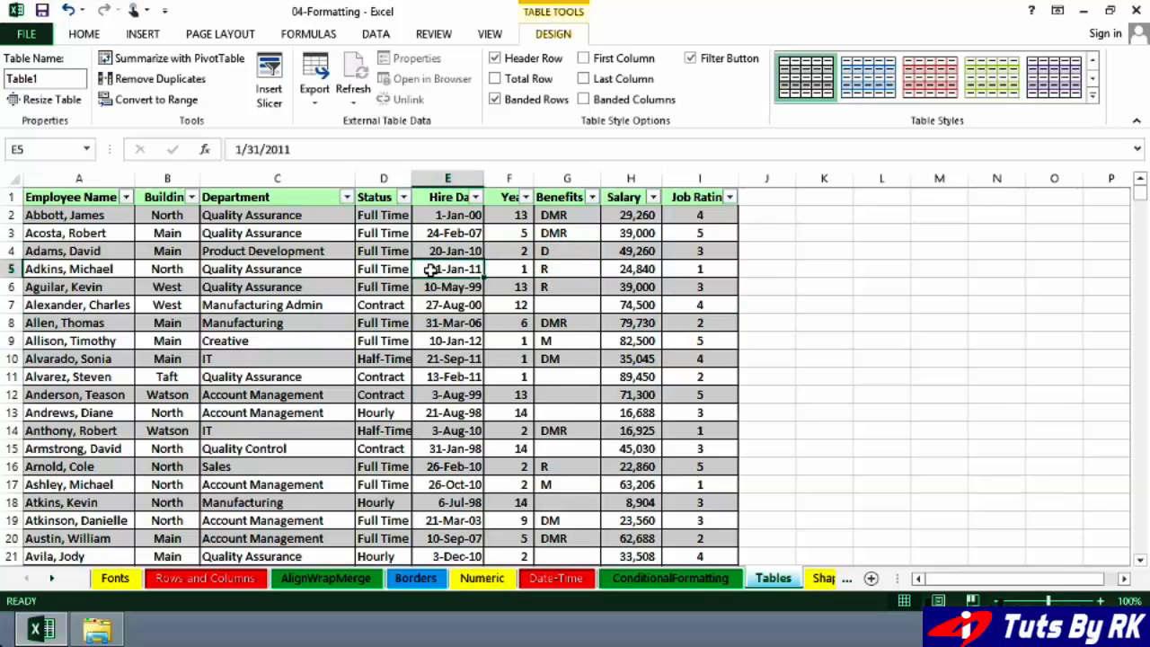
pyautogui.click(409, 323)
pyautogui.click(926, 268)
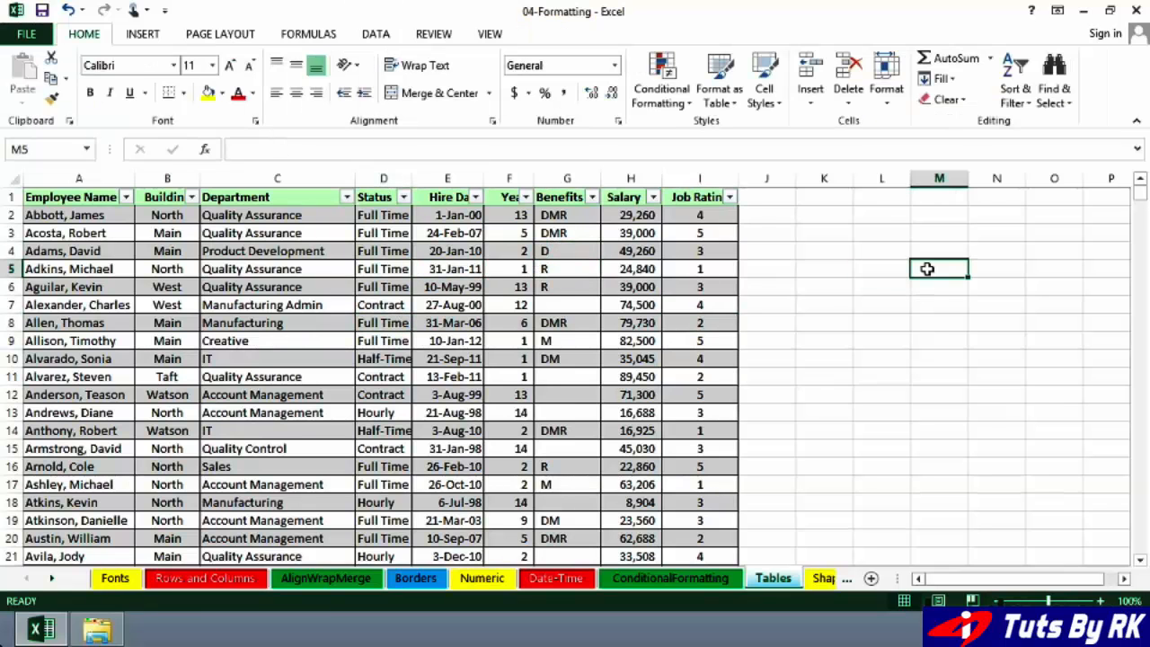
# - Switch the table's shading from banded rows to banded columns
pyautogui.click(562, 252)
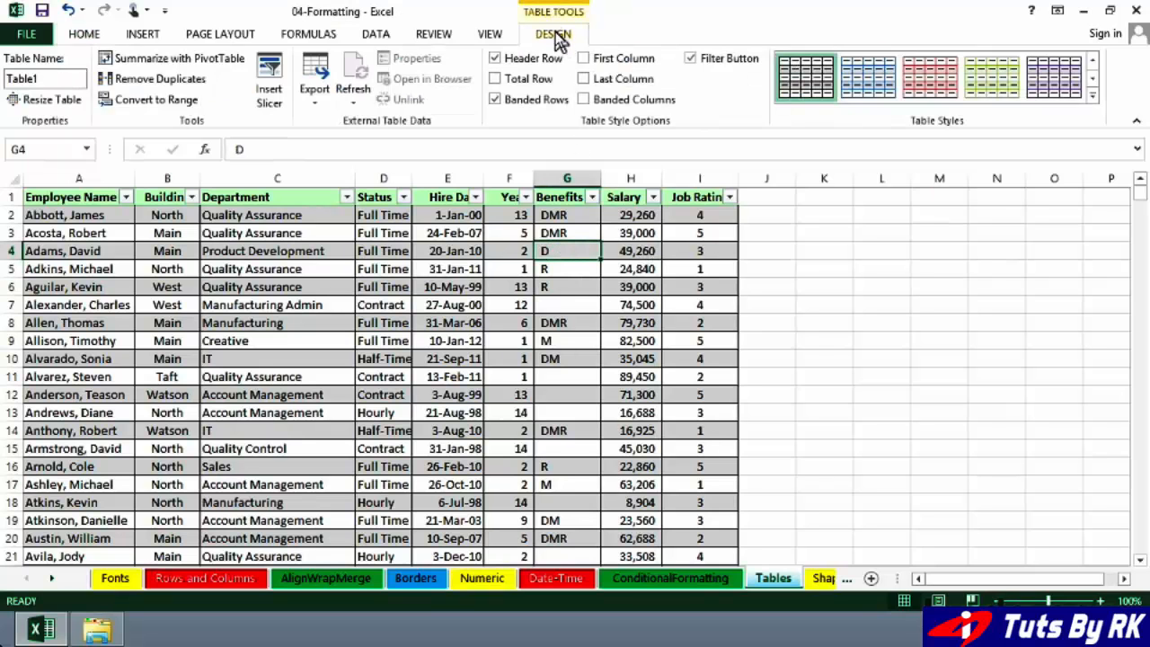
pyautogui.click(496, 99)
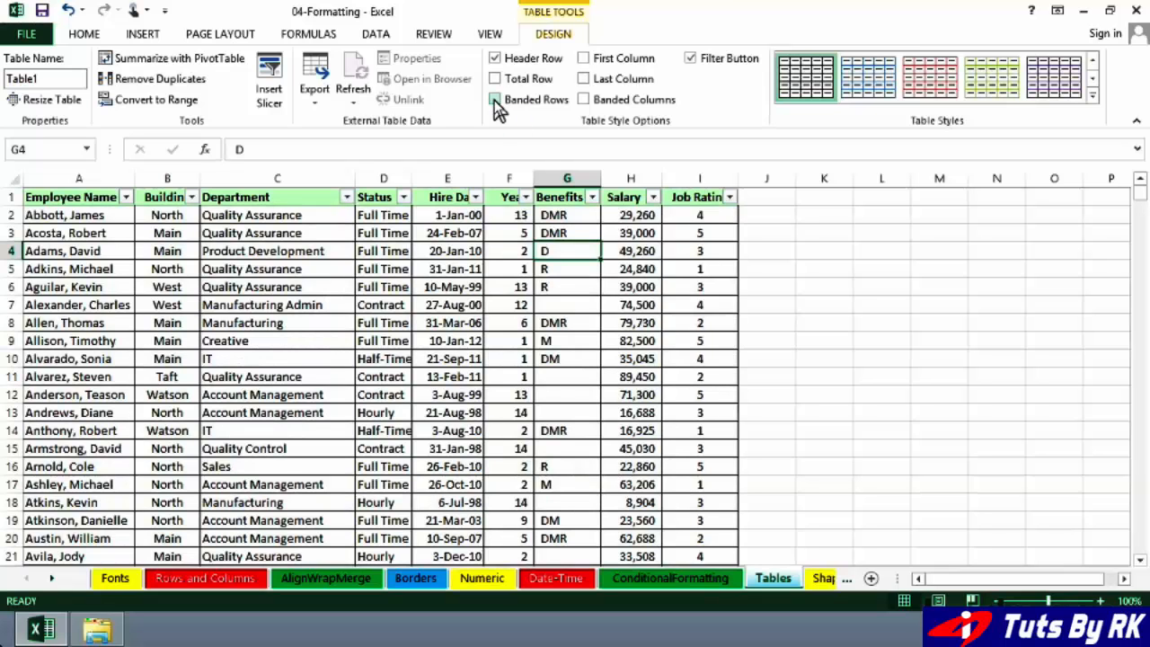
pyautogui.click(584, 101)
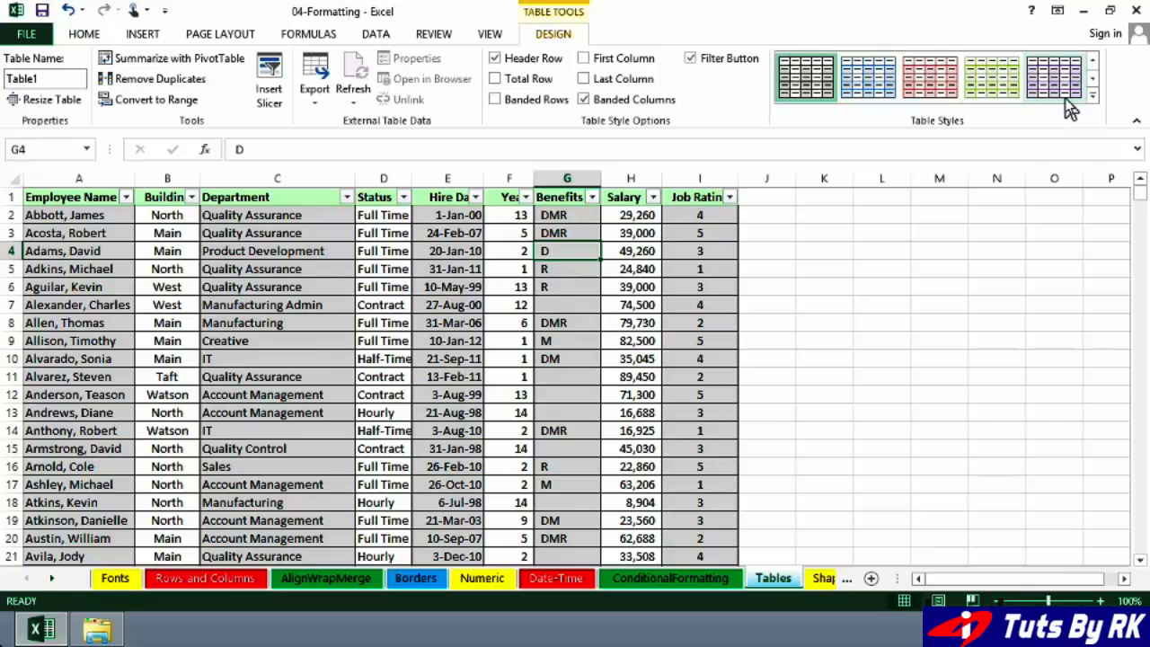
# - Apply the green table style from the second row of the Medium group, with banded rows on and banded columns off
pyautogui.click(1091, 95)
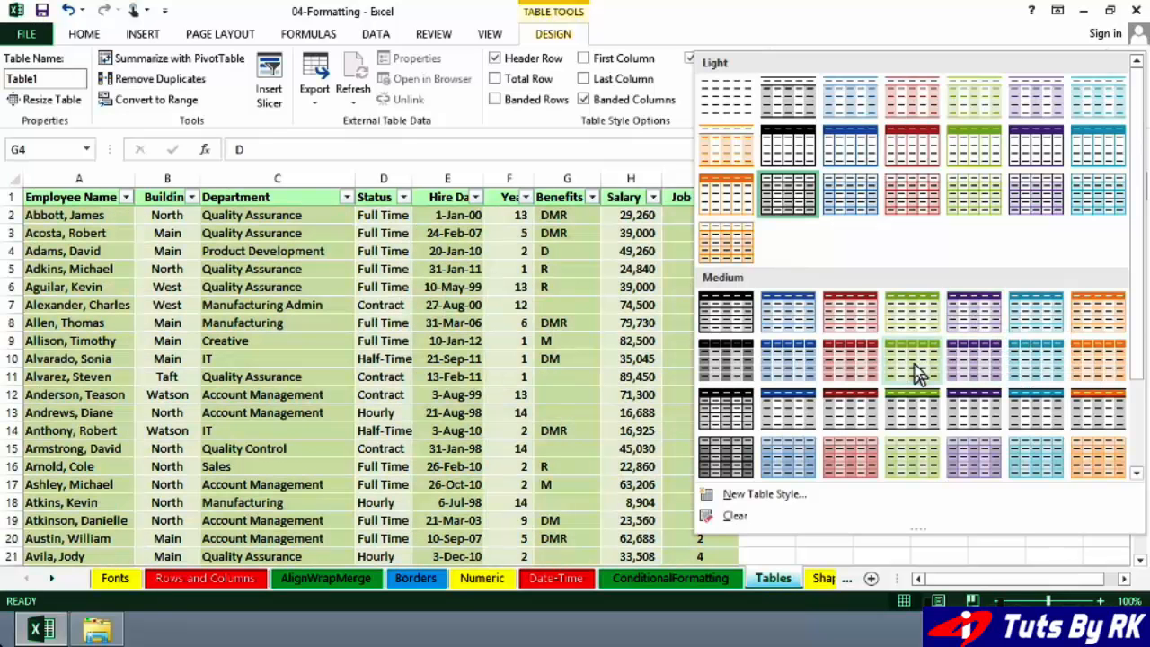
pyautogui.click(917, 372)
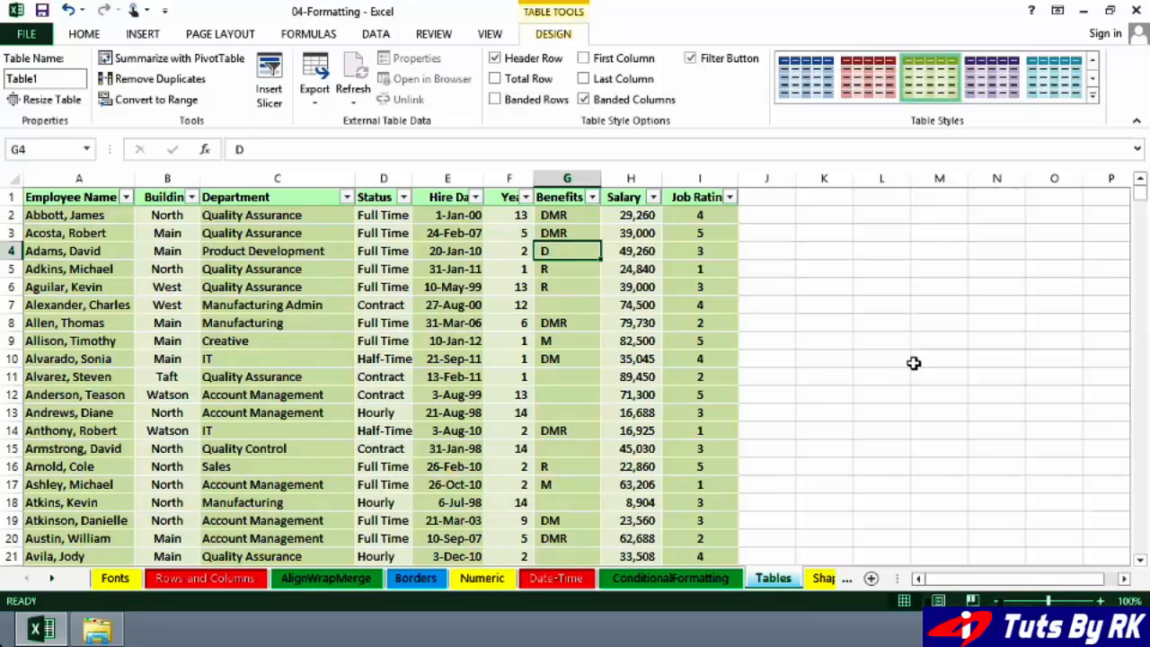
pyautogui.click(494, 101)
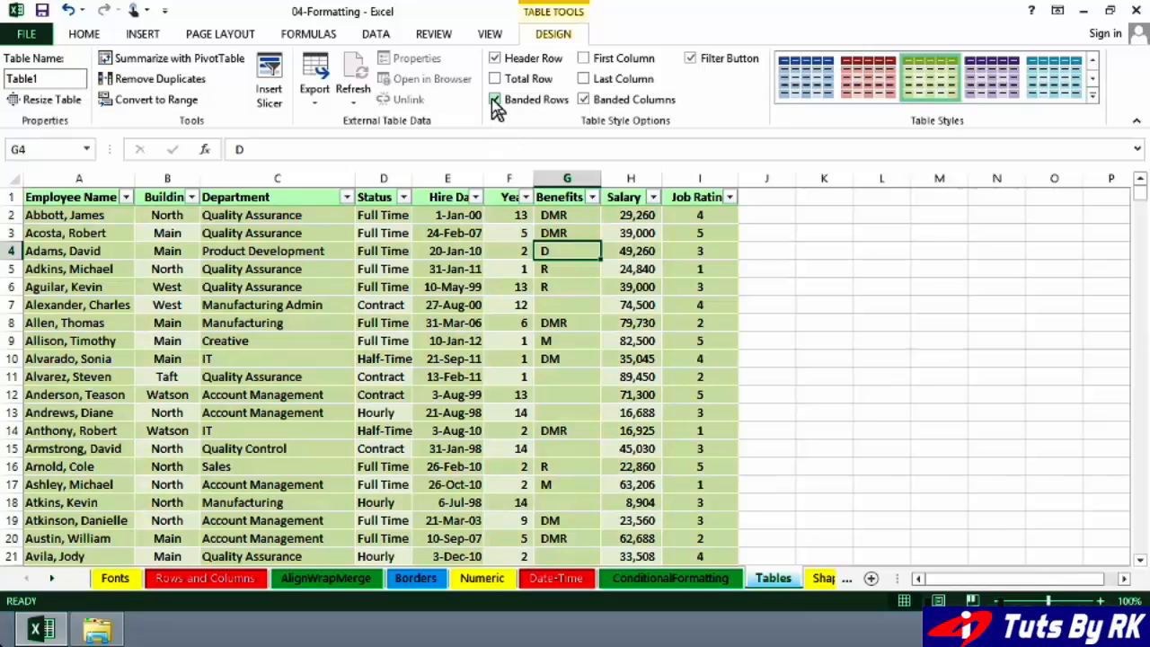
pyautogui.click(582, 99)
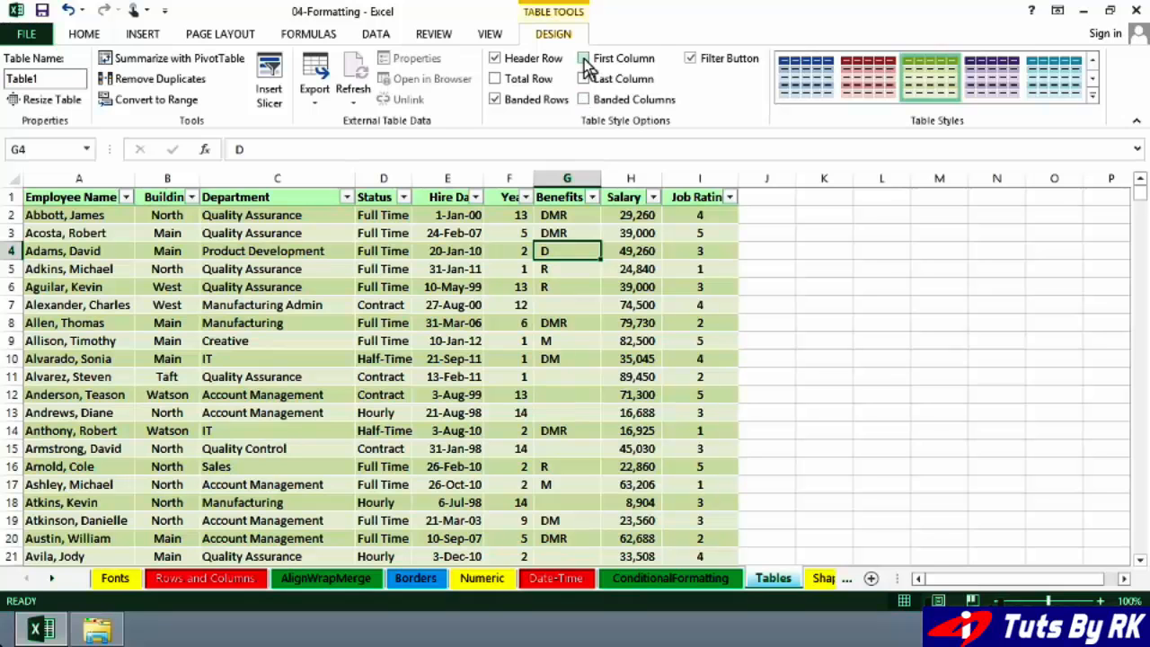
# - Turn on special formatting for the table's first column, and try the same option on the last column
pyautogui.click(584, 60)
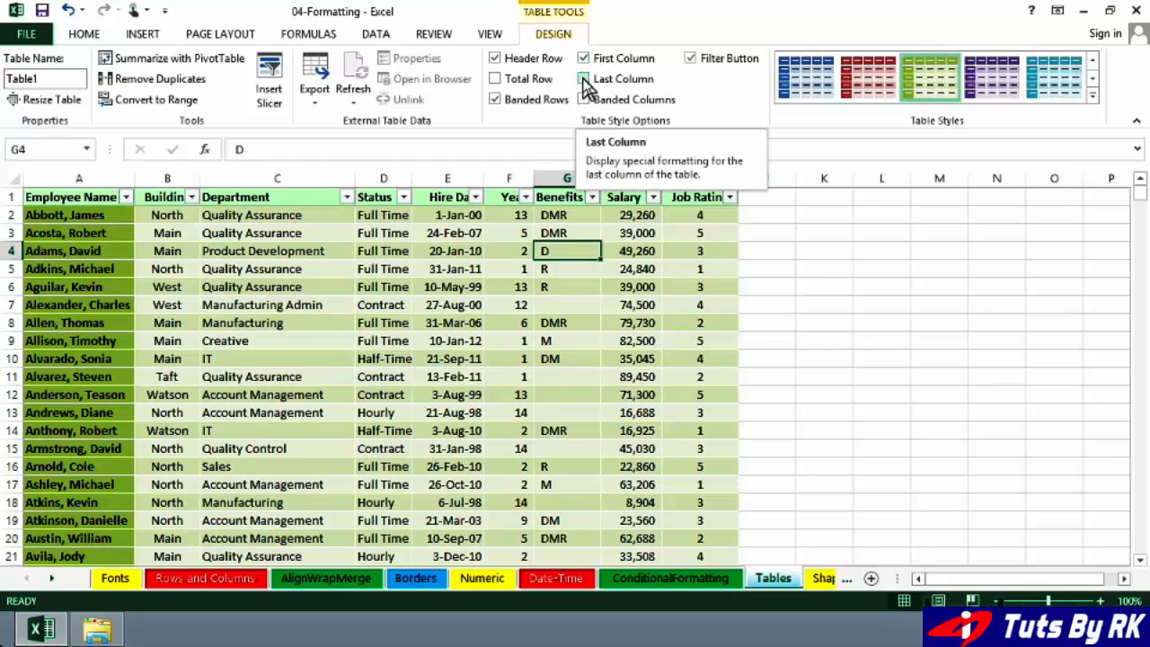
pyautogui.click(584, 80)
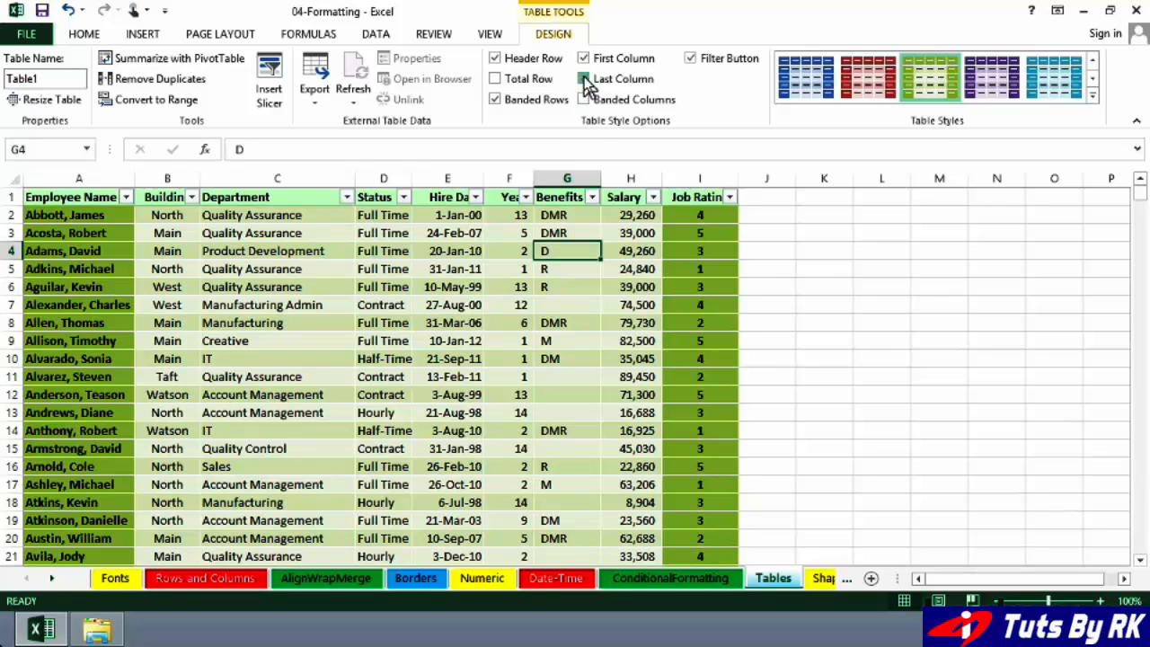
pyautogui.click(585, 80)
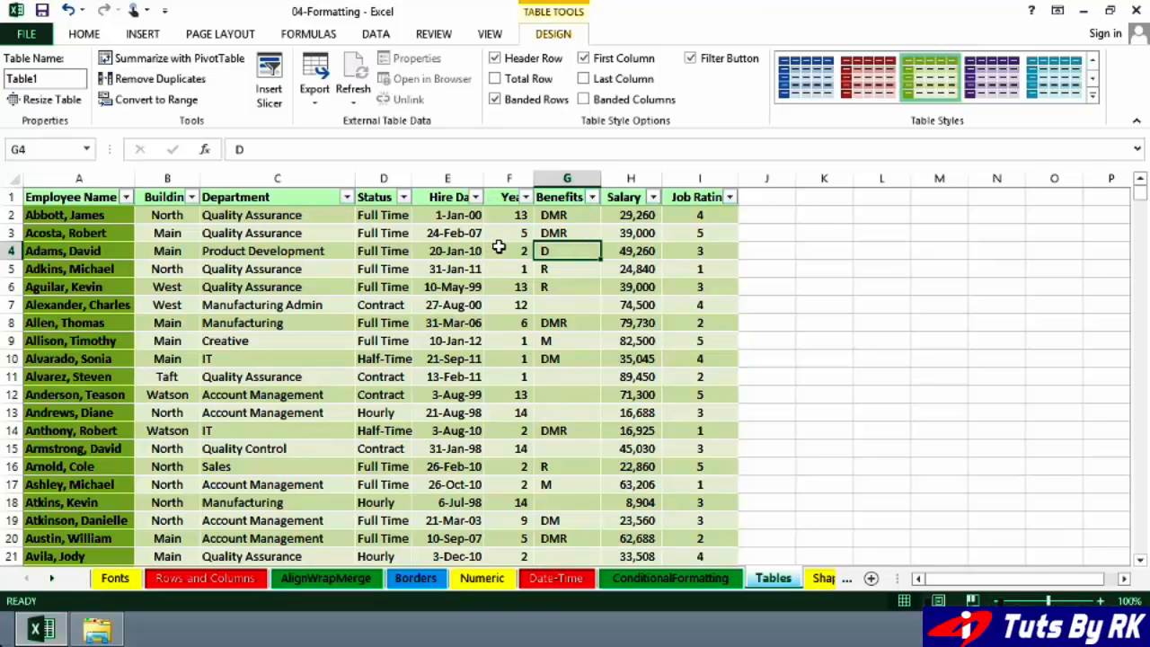
# - Hide the filter buttons in the table's header row
pyautogui.click(499, 247)
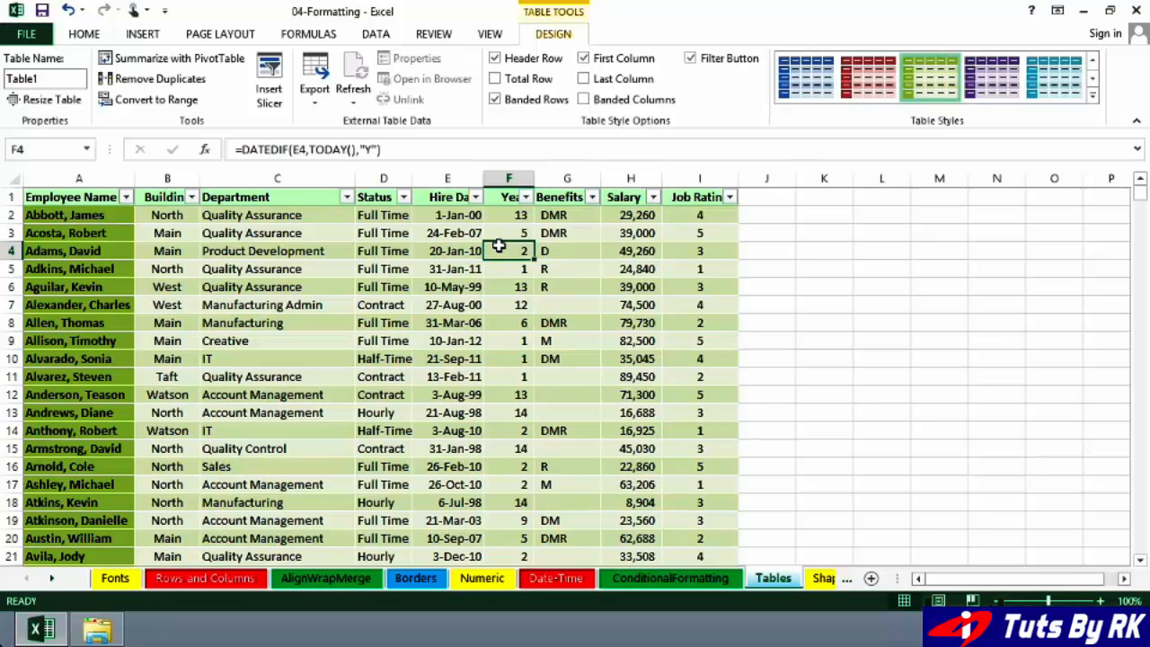
pyautogui.click(690, 59)
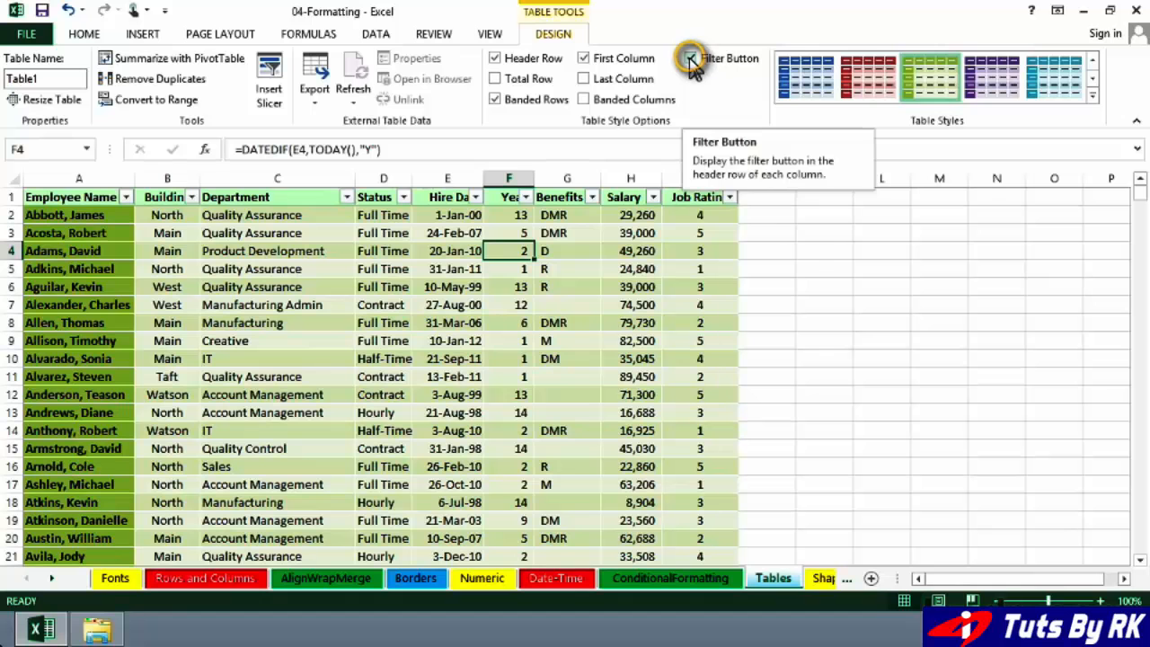
pyautogui.click(582, 235)
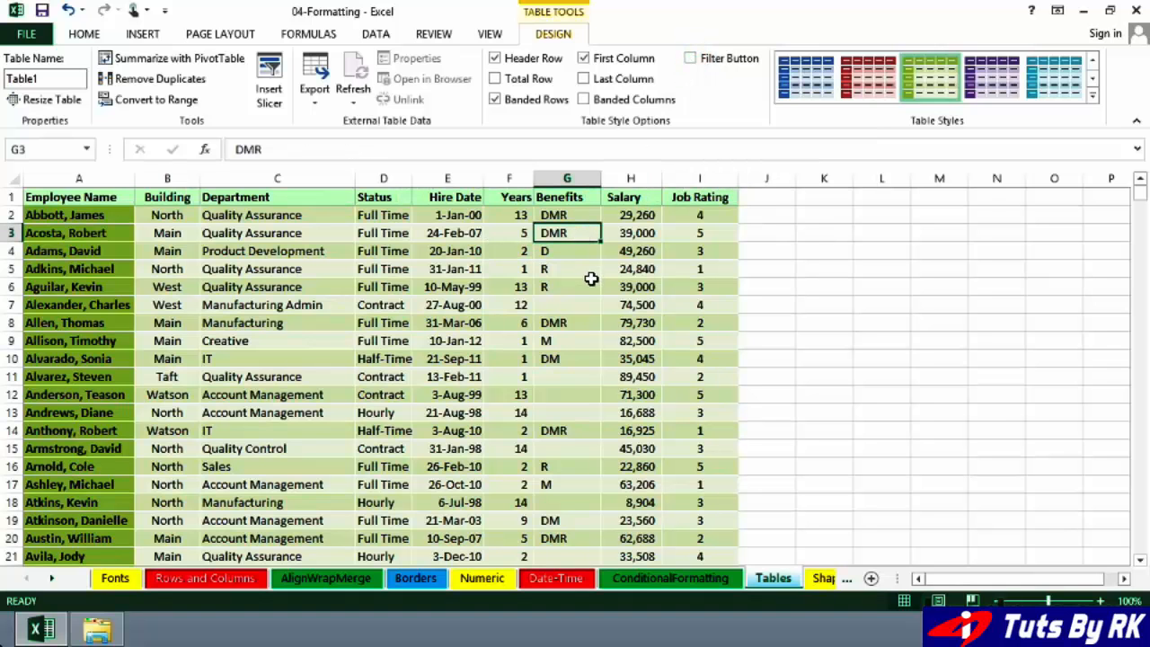
# - Examine how the table's headings display while moving down and back up the employee rows
pyautogui.scroll(-1, 579, 308)
pyautogui.scroll(1, 580, 308)
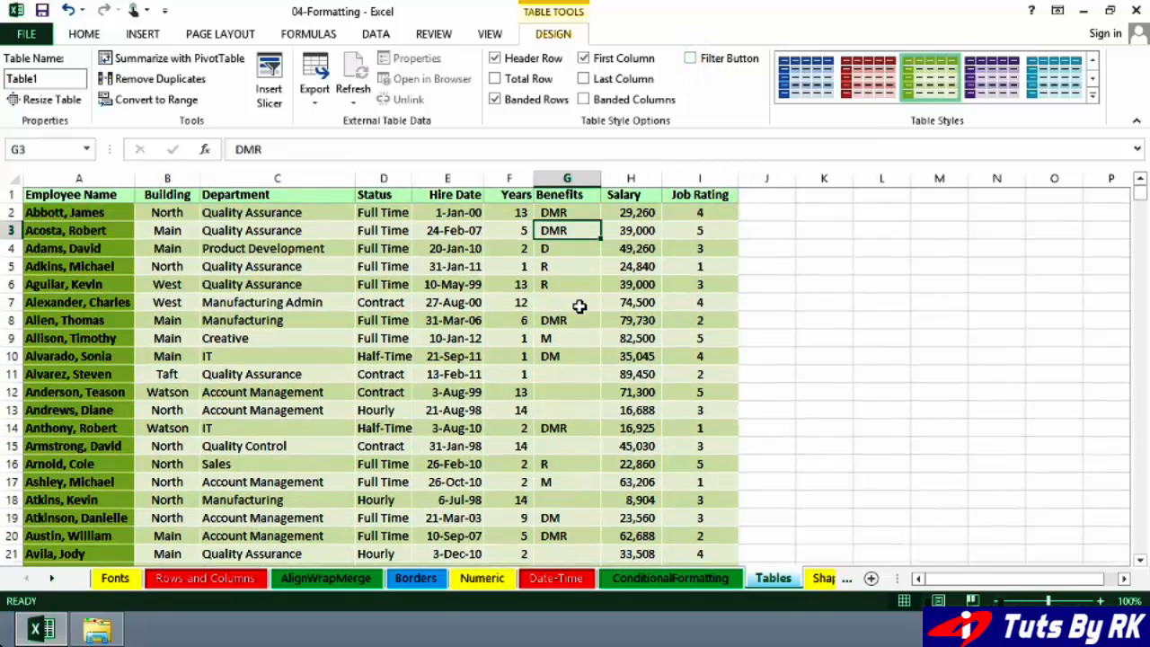
pyautogui.scroll(-1, 578, 305)
pyautogui.scroll(1, 577, 307)
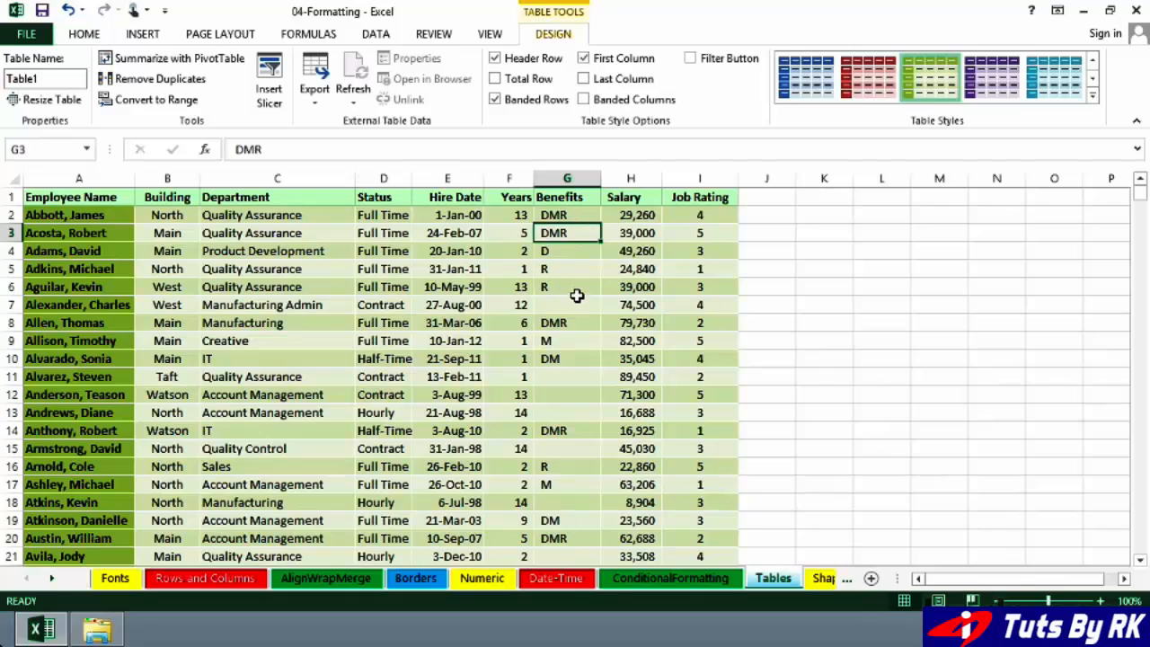
pyautogui.scroll(-1, 577, 292)
pyautogui.scroll(-7, 576, 295)
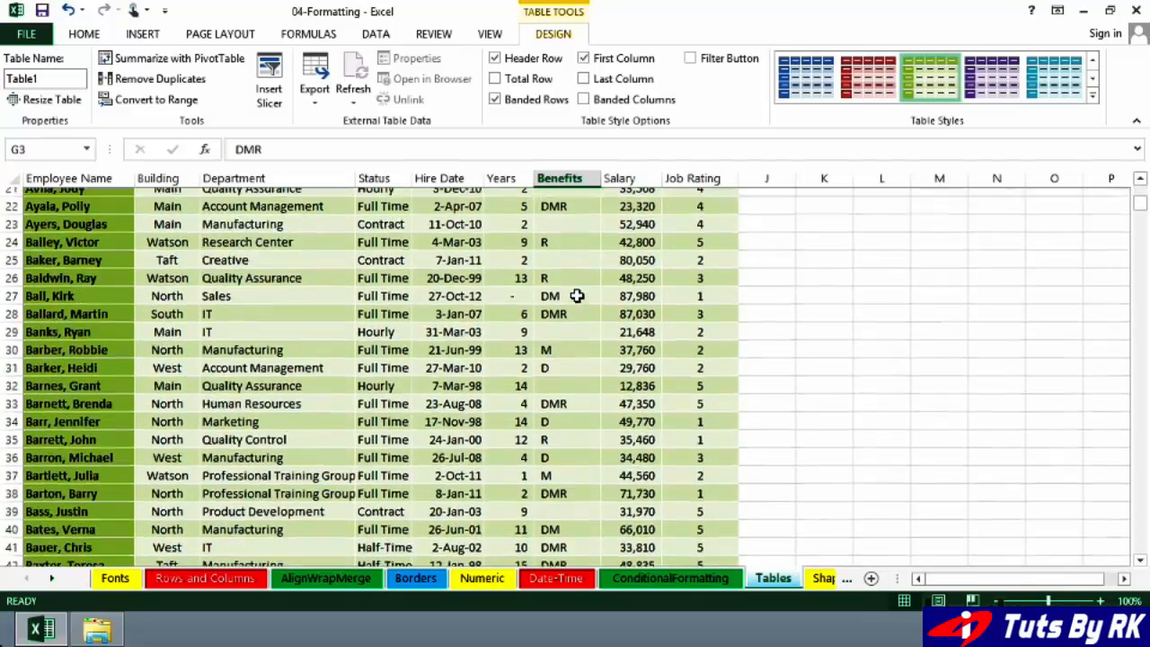
pyautogui.scroll(-4, 576, 296)
pyautogui.scroll(12, 574, 295)
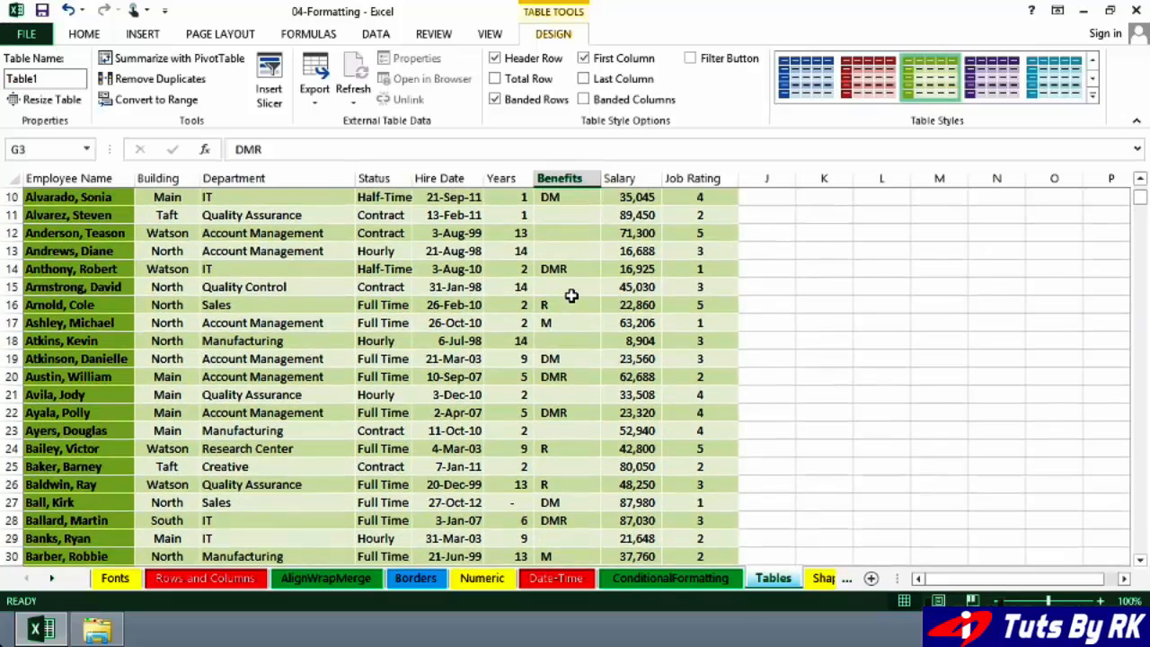
pyautogui.click(576, 250)
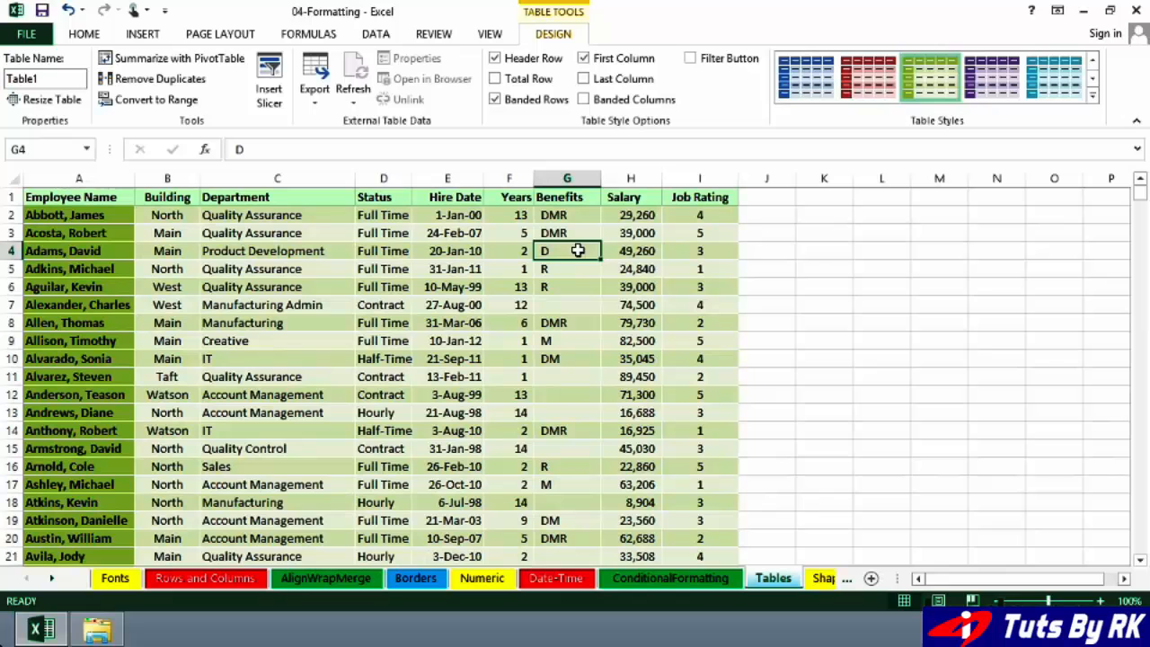
pyautogui.click(575, 397)
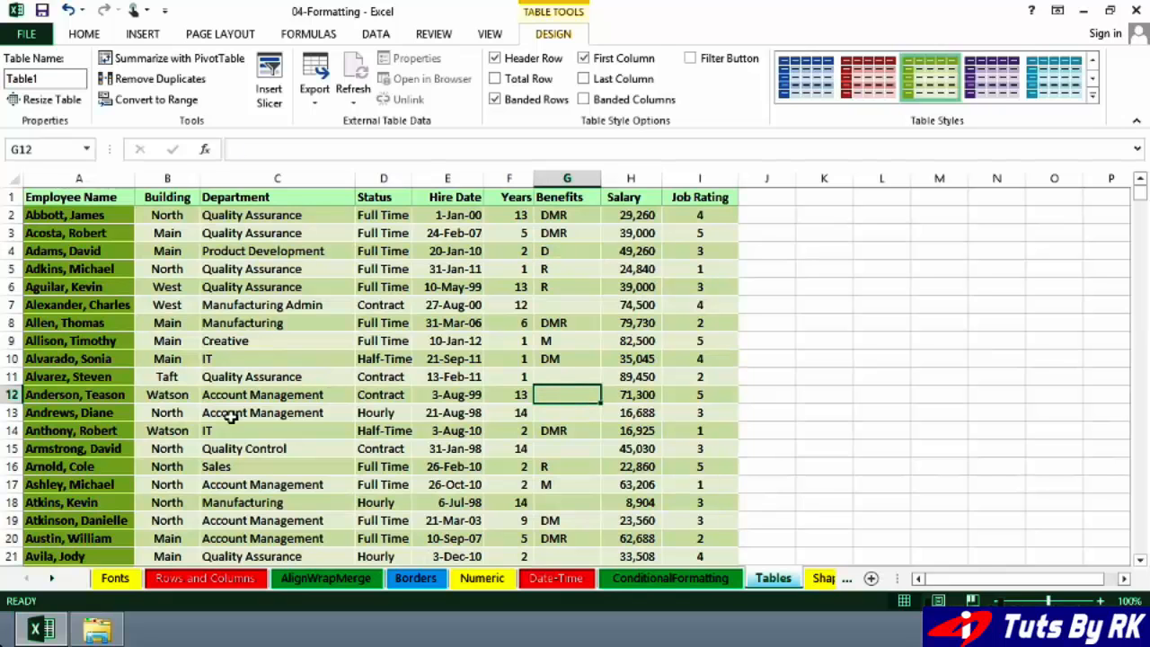
# - Insert a new sheet row above row 5 of the employee table
pyautogui.click(9, 269)
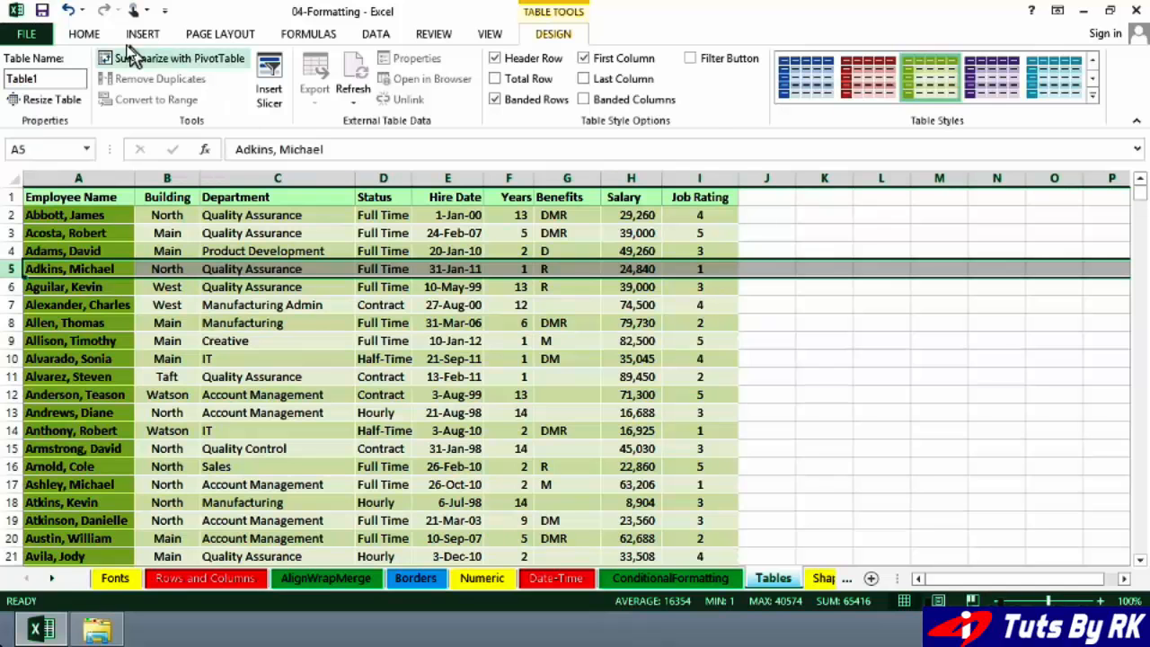
pyautogui.click(87, 34)
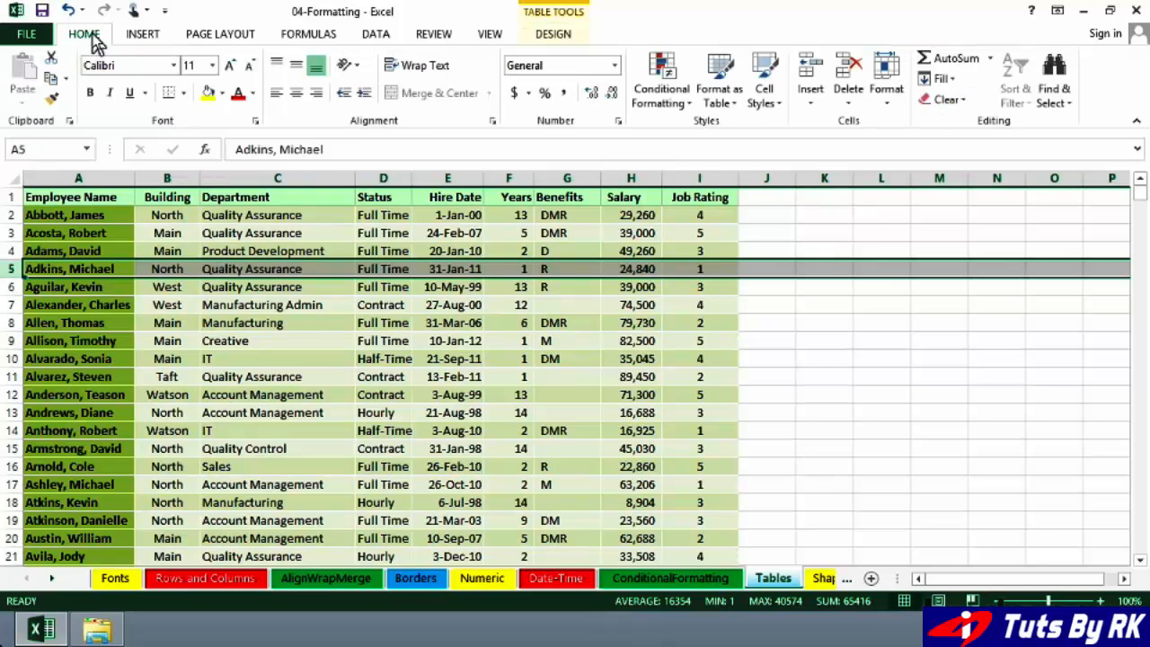
pyautogui.click(812, 106)
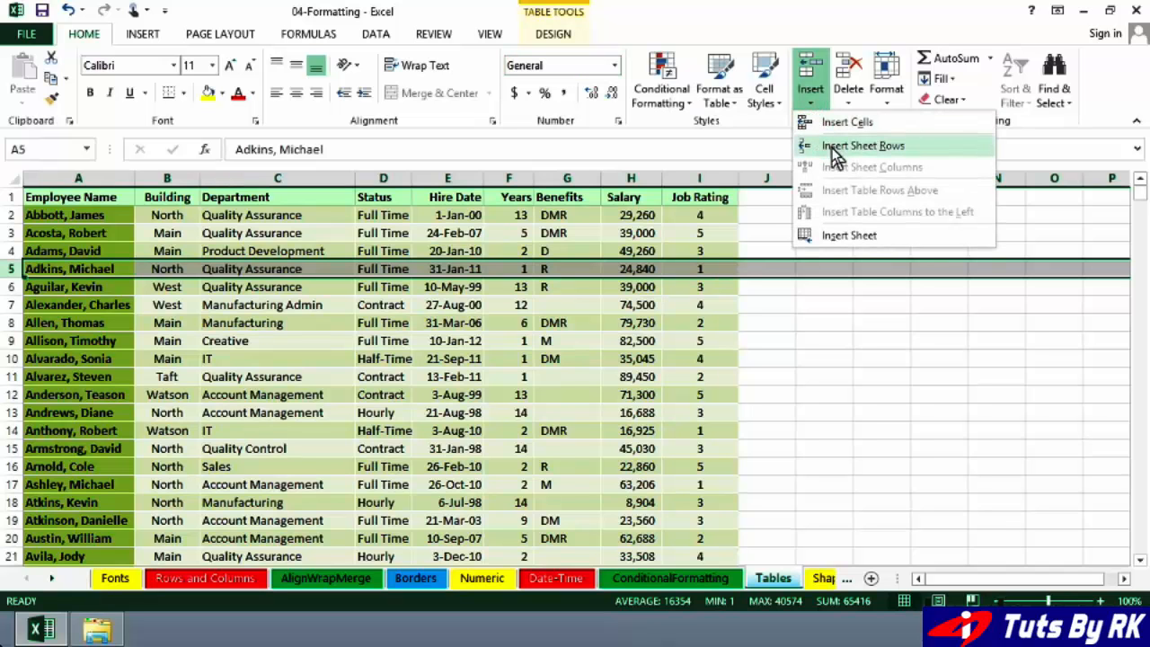
pyautogui.click(835, 148)
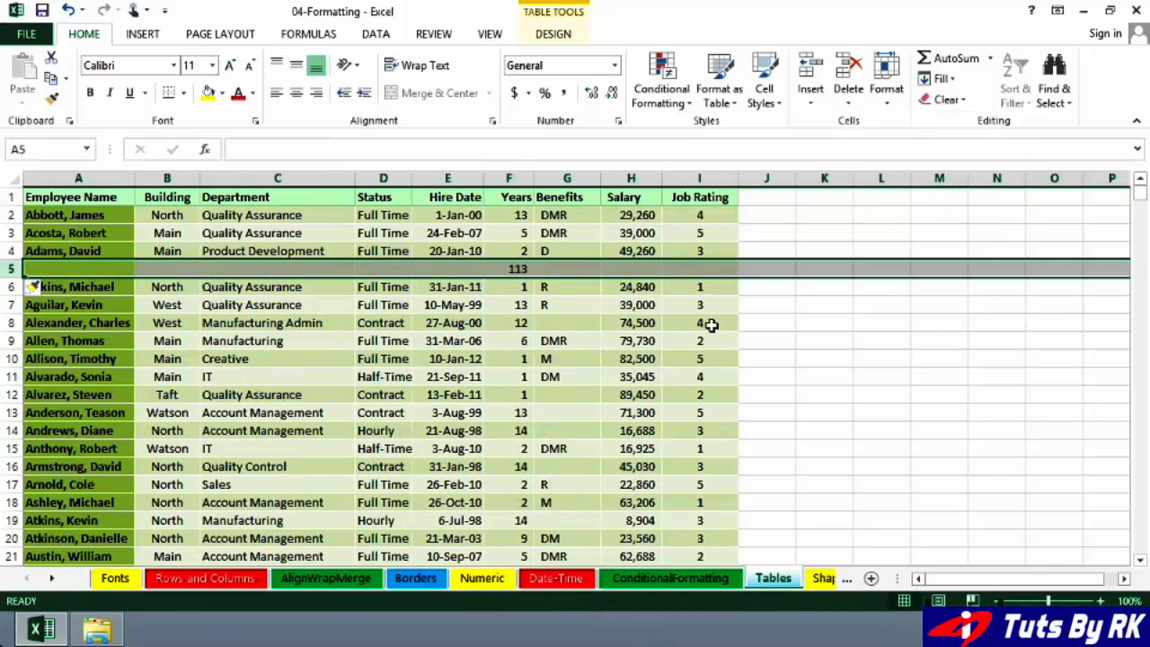
# - Undo the insertion of the blank row above row 5
pyautogui.click(710, 324)
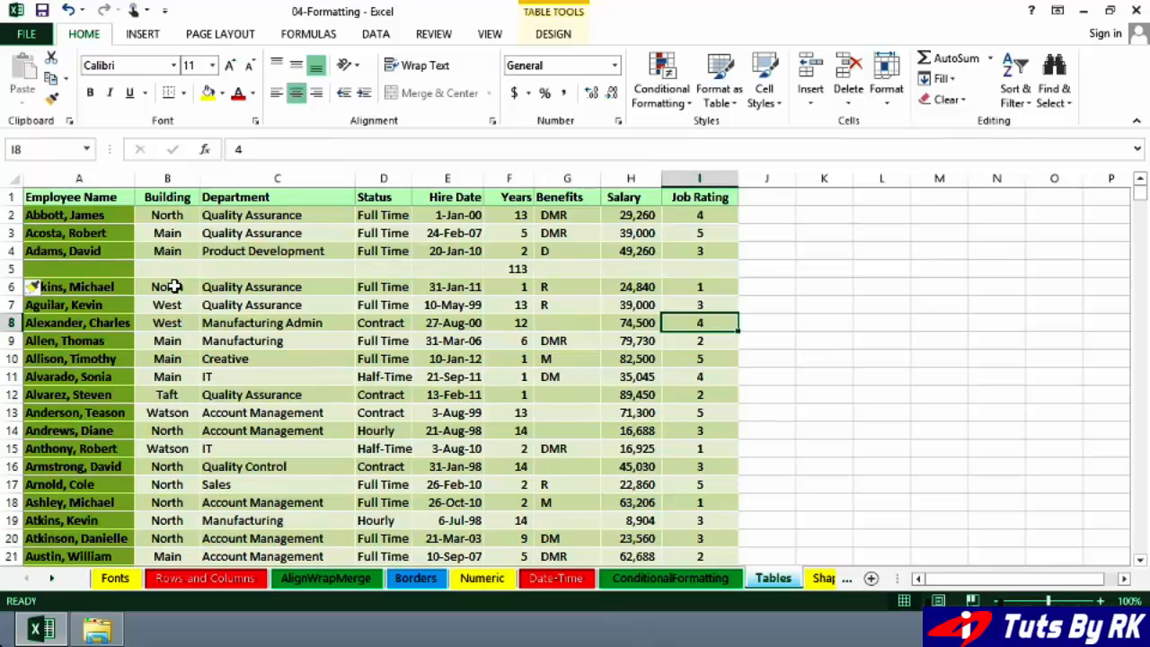
pyautogui.click(271, 375)
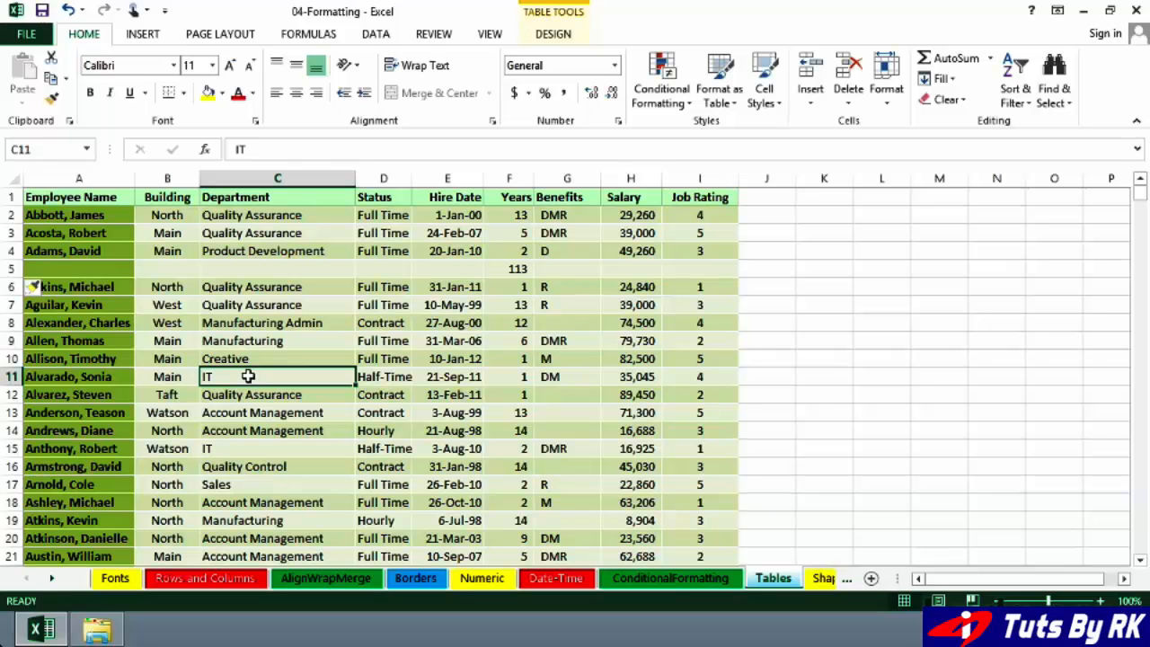
pyautogui.hotkey('ctrl', 'z')
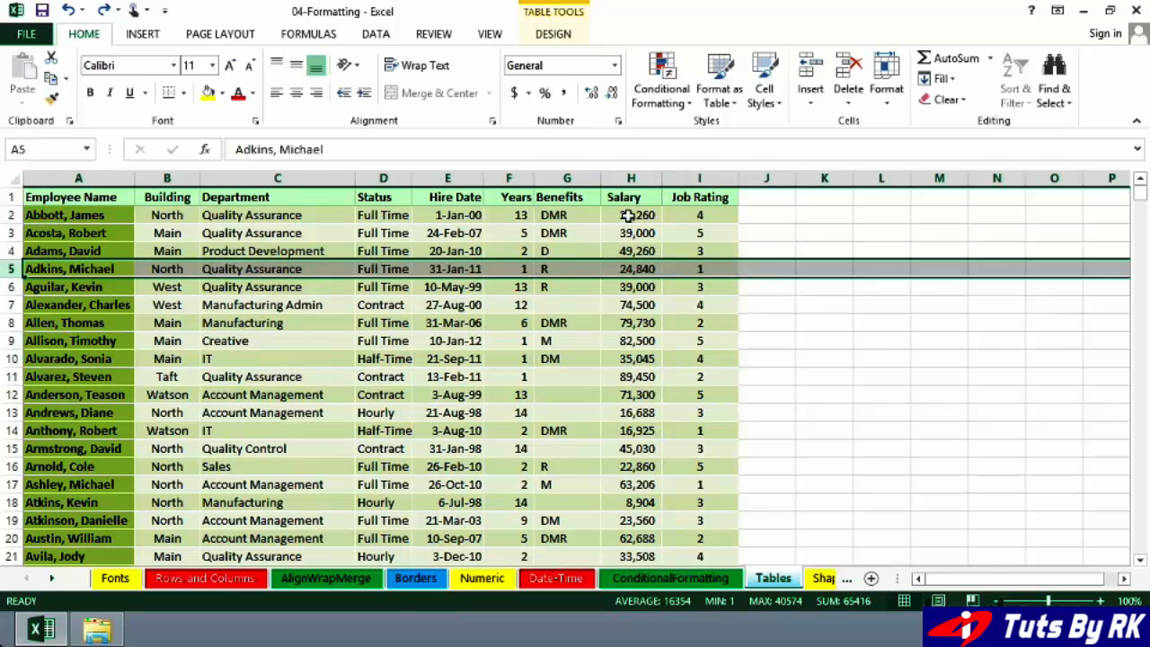
pyautogui.click(629, 215)
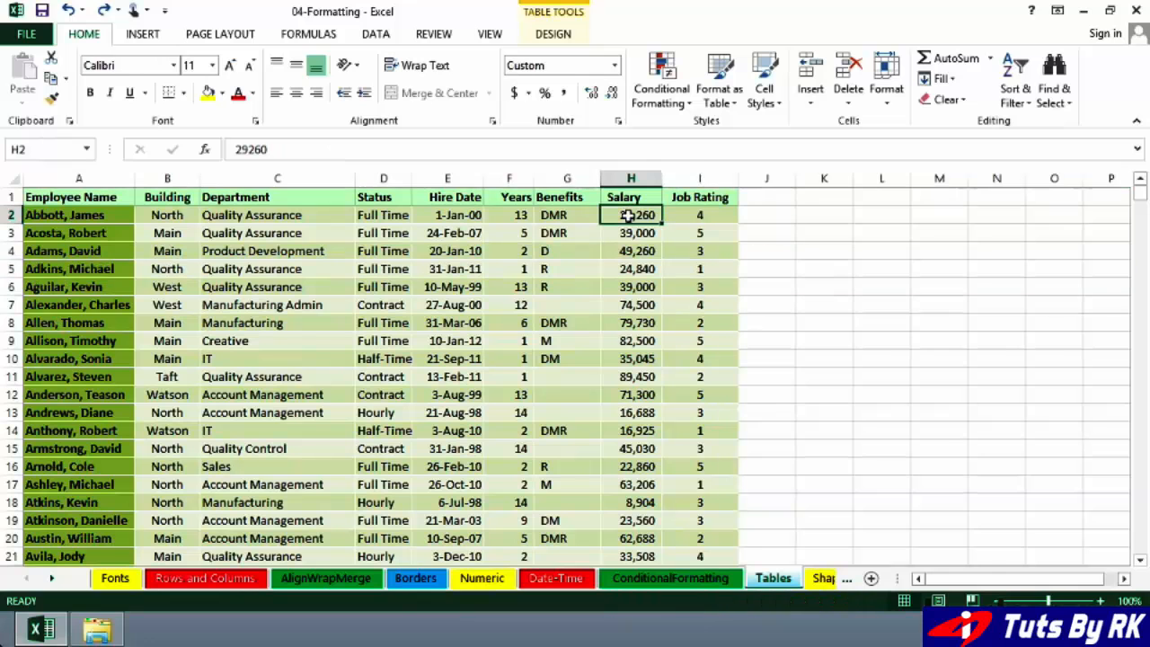
# - Add a New Salary column to the table by entering that heading in cell J1
pyautogui.click(766, 197)
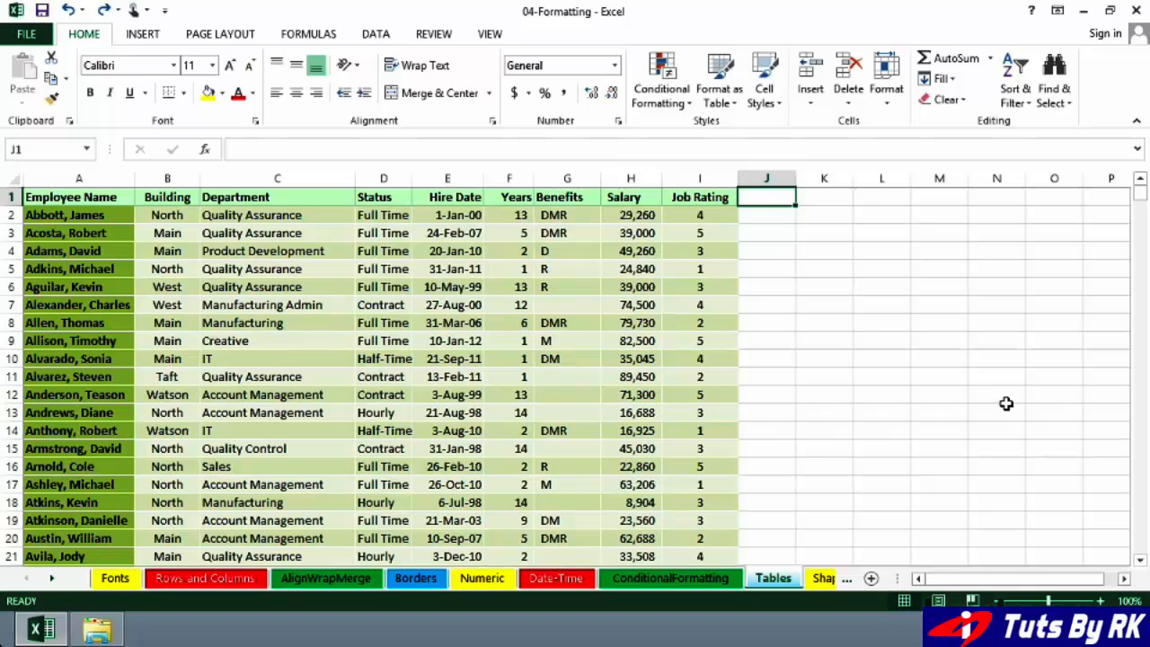
pyautogui.write('New S')
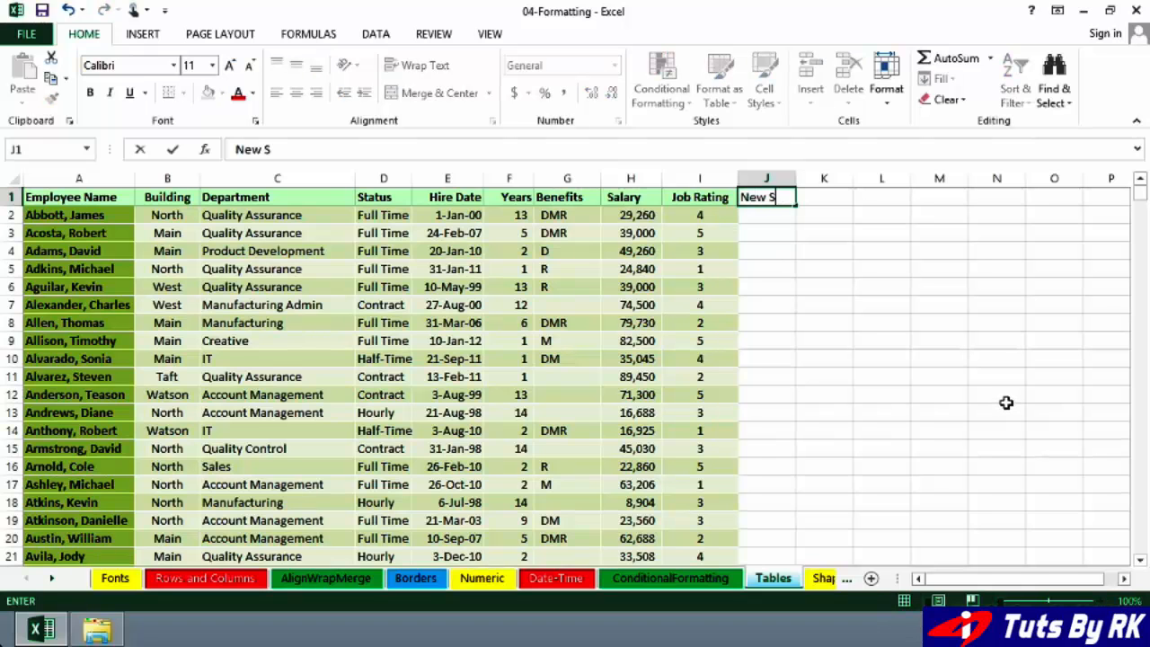
pyautogui.write('alary')
pyautogui.press('Return')
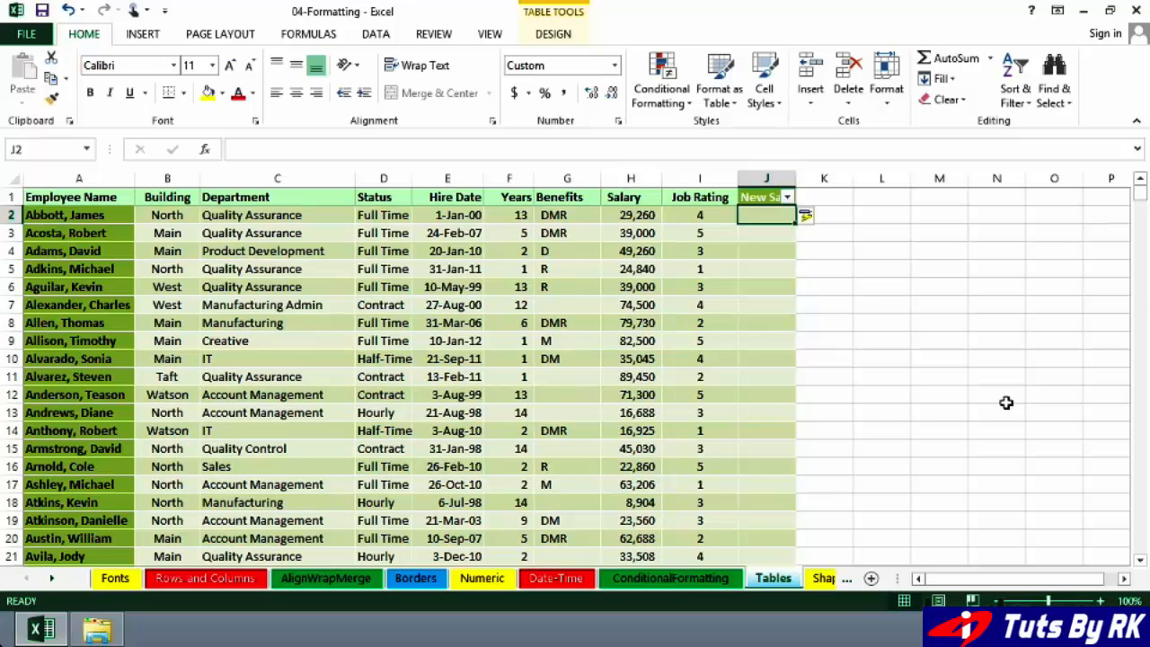
# - Fill the New Salary column with each salary plus 1000 by entering the formula =h2+1000 in J2
pyautogui.write('=h2')
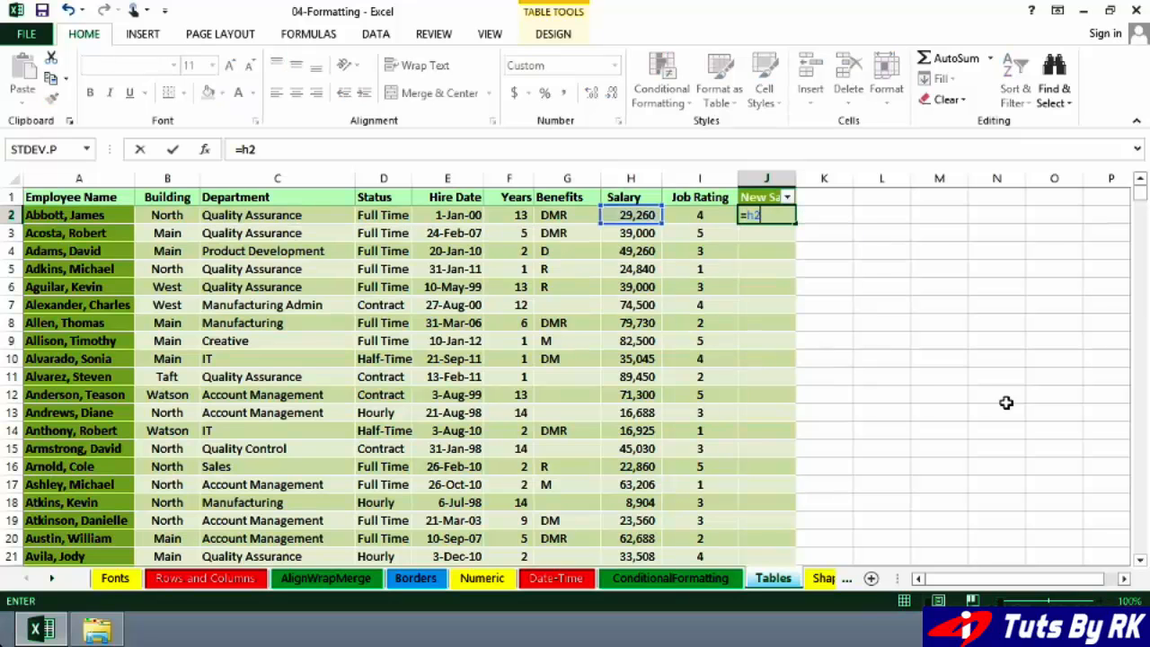
pyautogui.write('+1000')
pyautogui.hotkey('ctrl', 'Return')
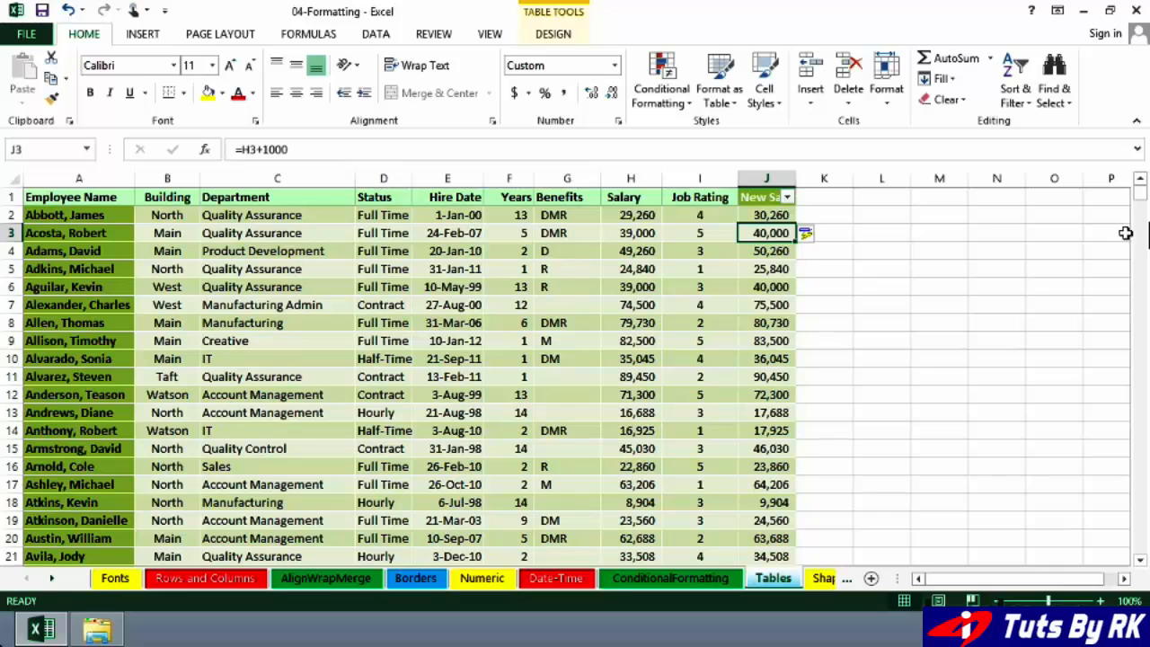
# - Add a total row at the end of the employee table
pyautogui.moveTo(1139, 194); pyautogui.dragTo(1129, 548)
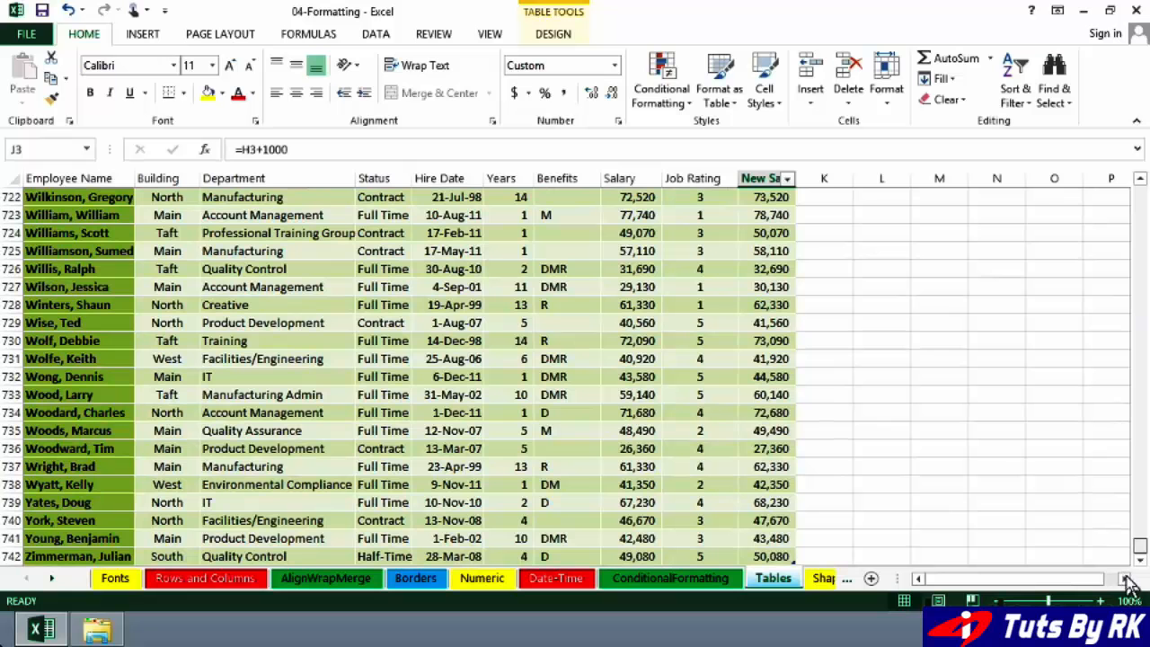
pyautogui.scroll(-1, 1141, 564)
pyautogui.click(1139, 560)
pyautogui.click(577, 287)
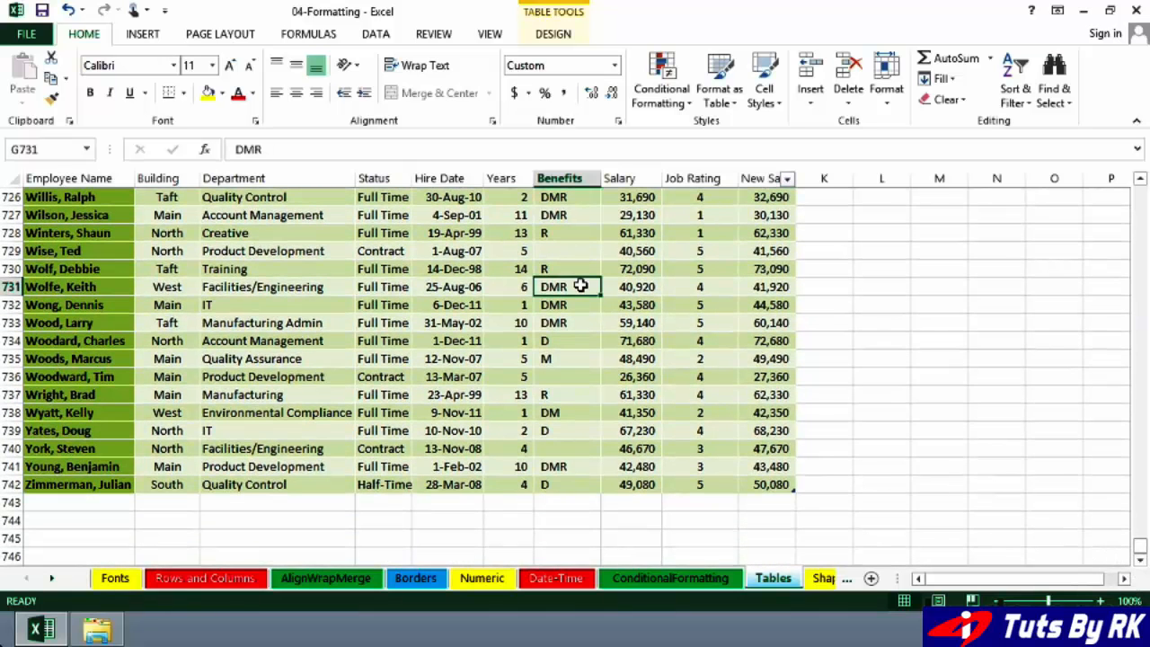
pyautogui.click(554, 34)
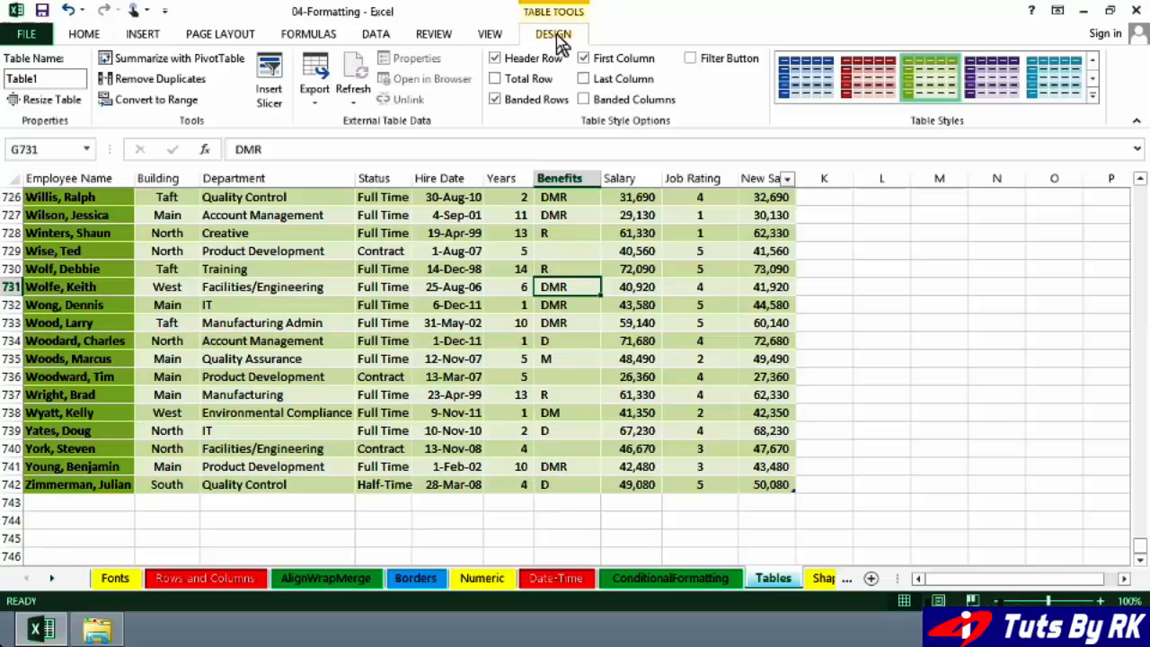
pyautogui.click(497, 79)
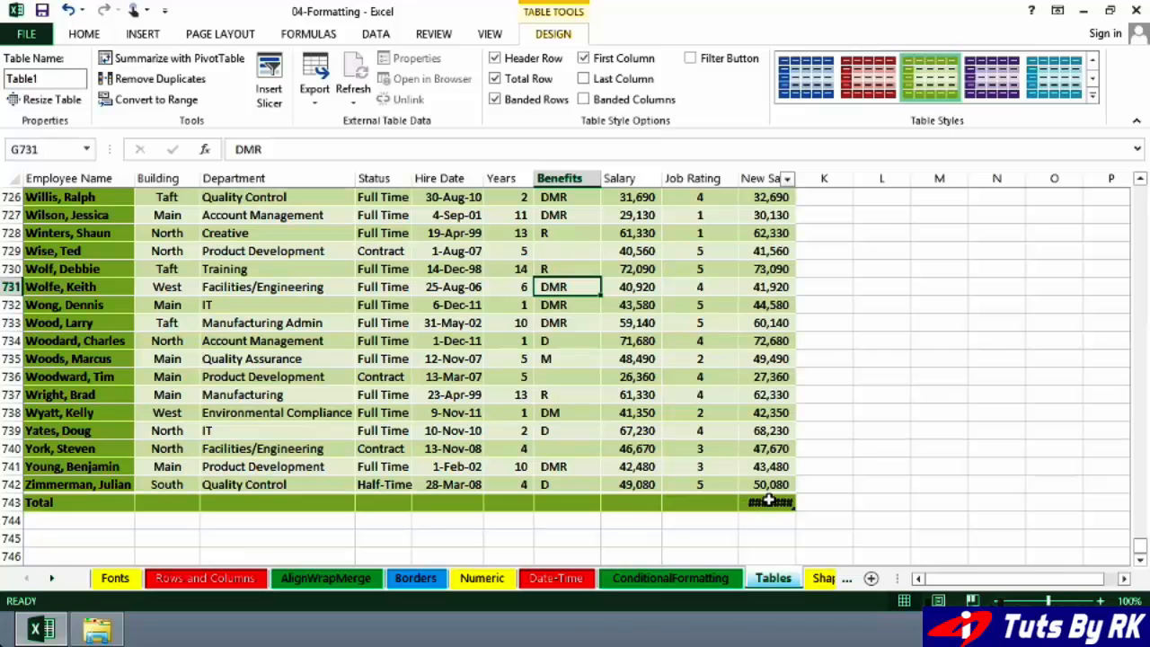
# - Change the New Salary calculation in the total row to Average
pyautogui.moveTo(770, 504)
pyautogui.click(770, 504)
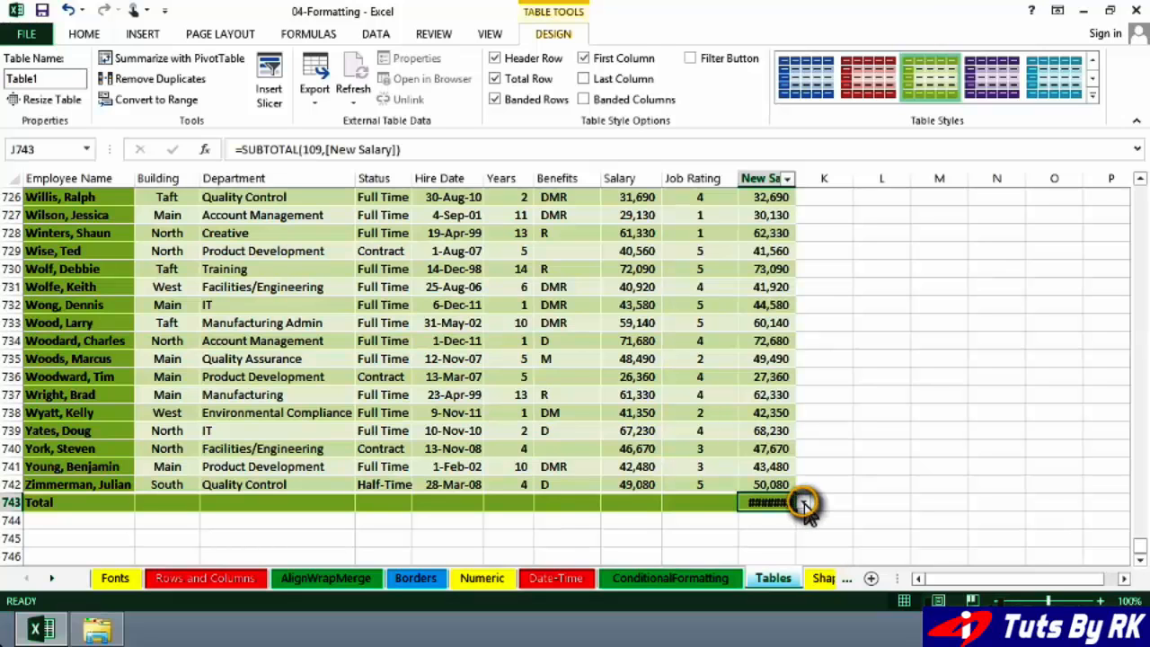
pyautogui.click(804, 504)
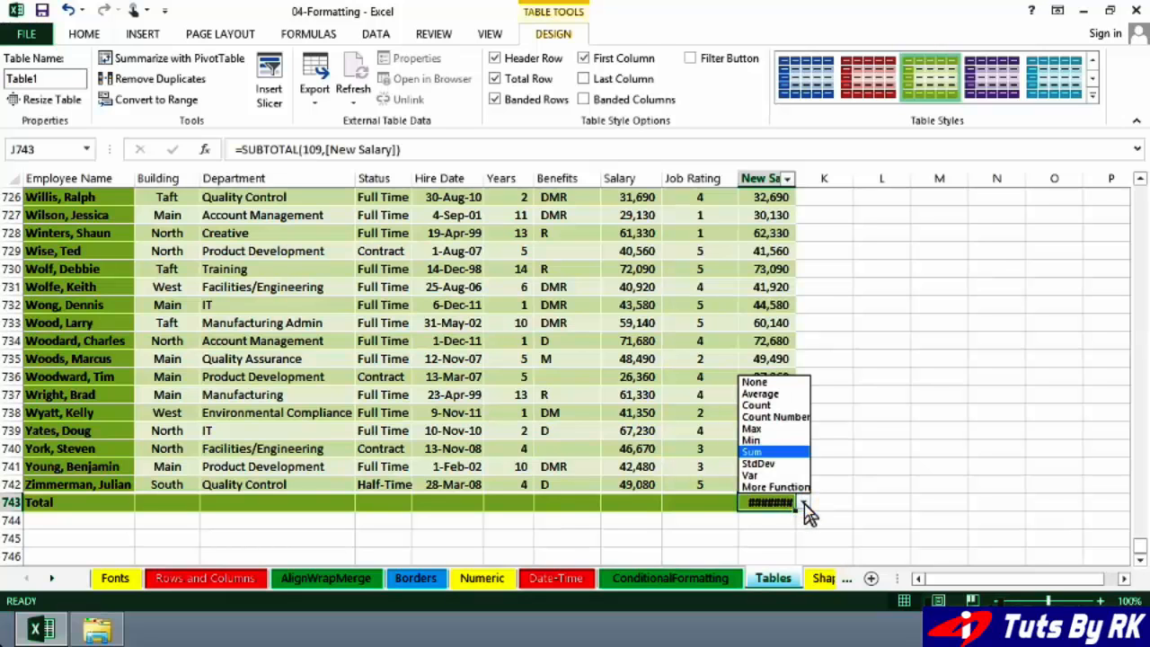
pyautogui.click(760, 393)
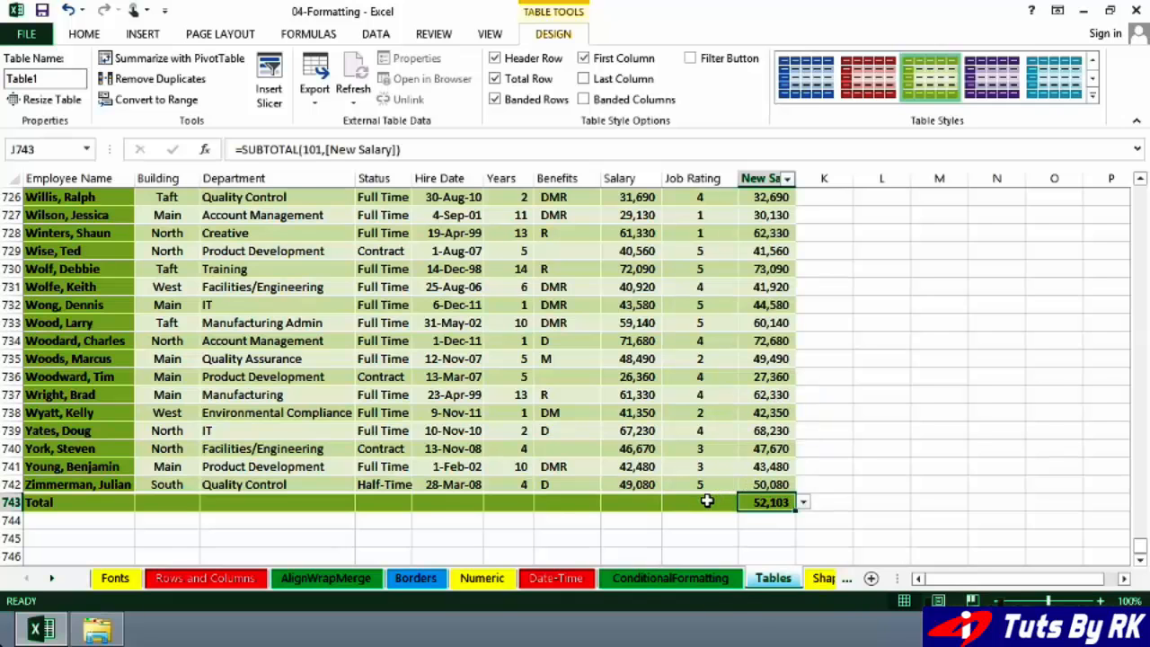
# - Calculate the Average of Job Rating in the total row and reduce it to one decimal place
pyautogui.click(705, 502)
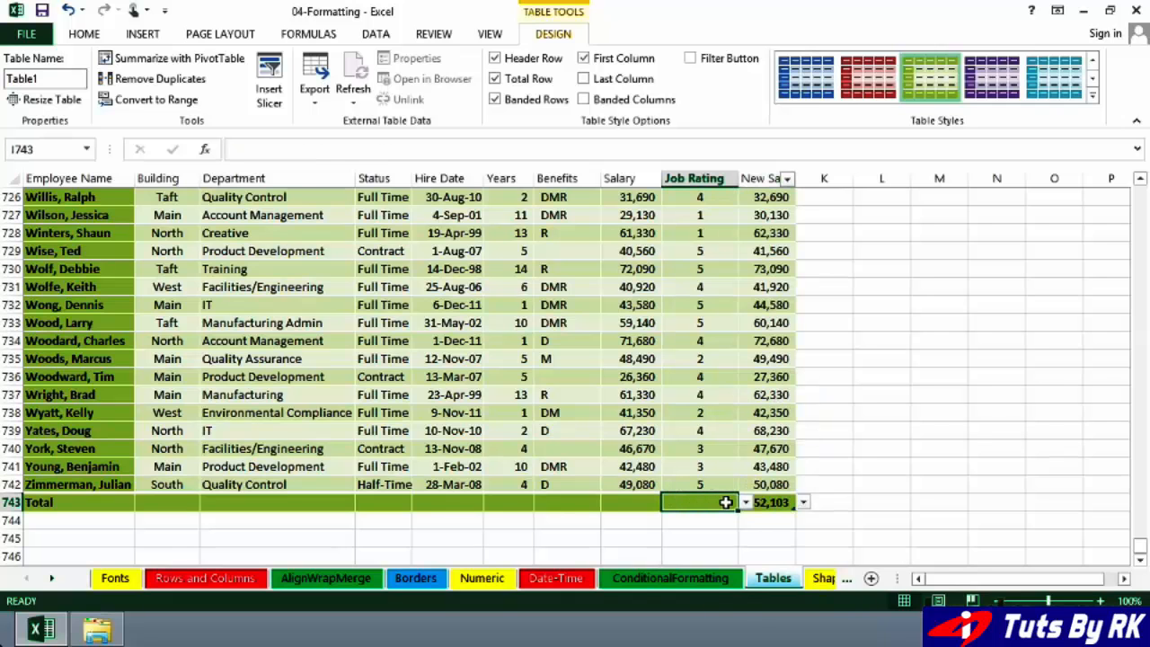
pyautogui.click(745, 504)
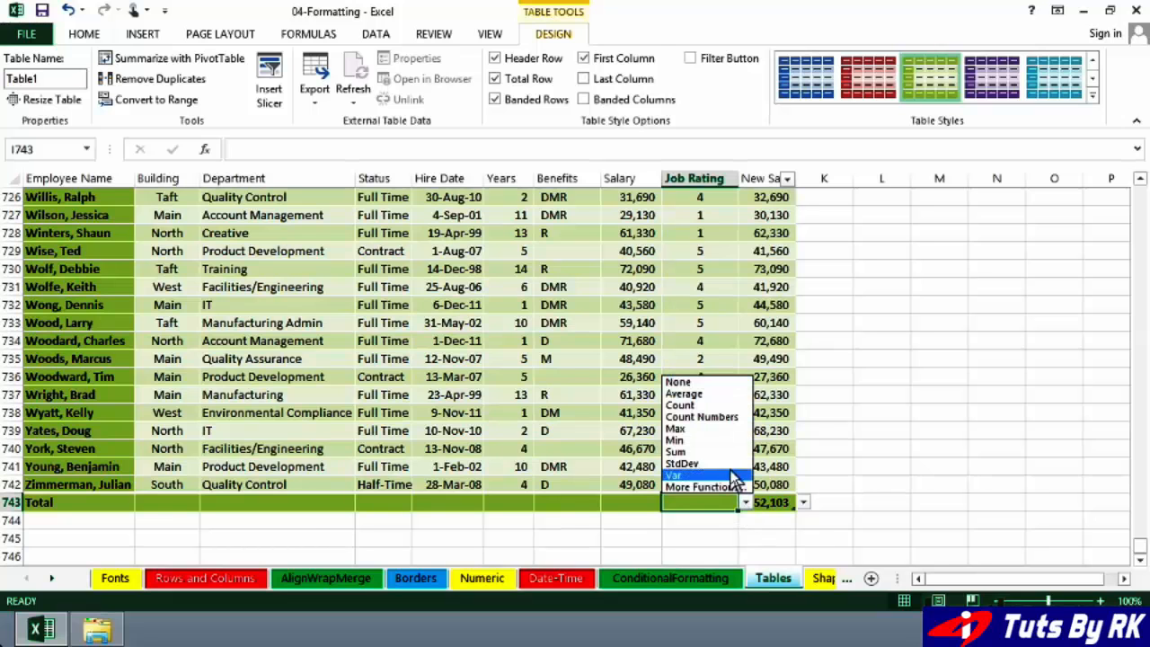
pyautogui.click(685, 394)
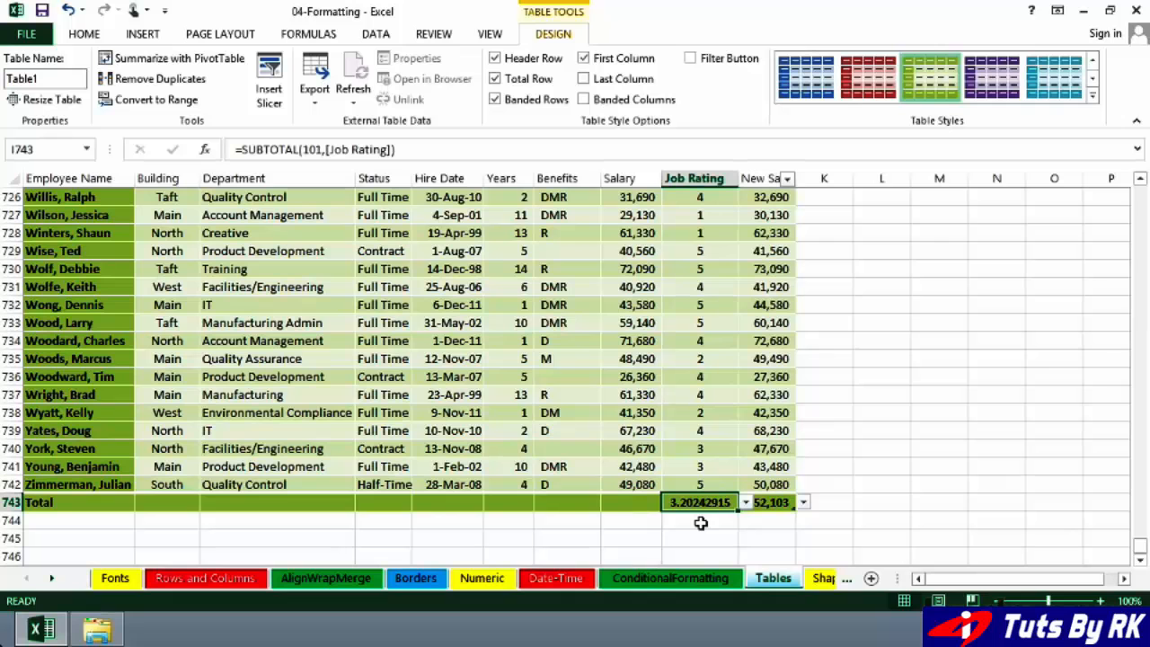
pyautogui.click(88, 34)
pyautogui.click(610, 94)
pyautogui.click(611, 93)
pyautogui.click(611, 94)
pyautogui.click(611, 94)
pyautogui.click(610, 93)
pyautogui.click(610, 94)
pyautogui.click(611, 94)
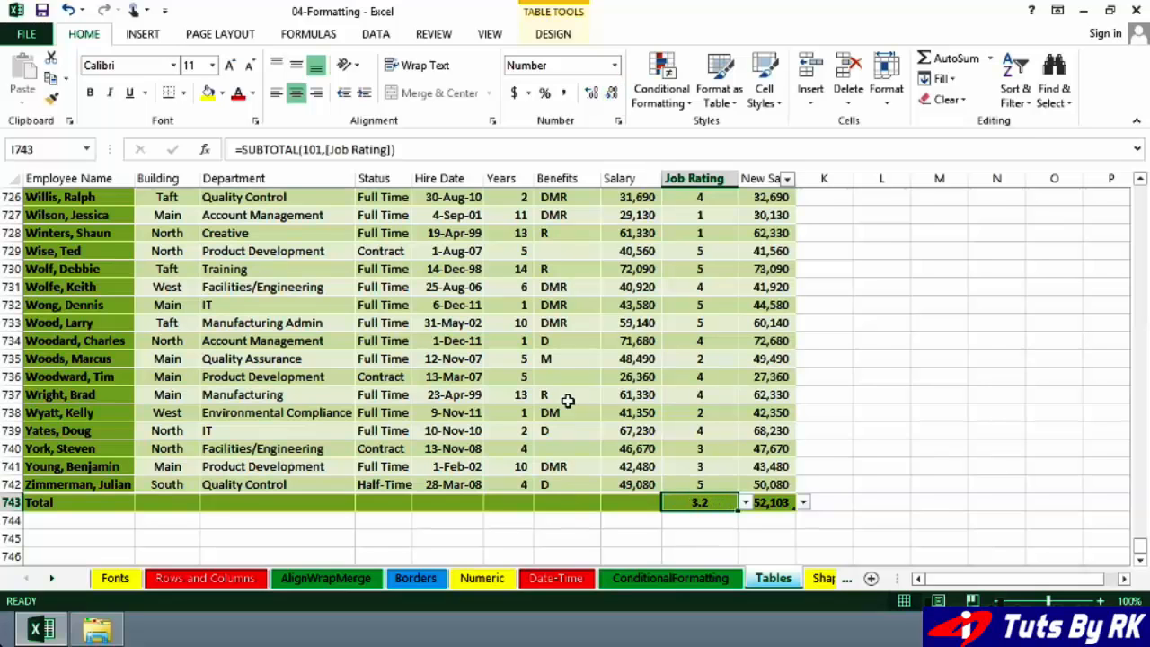
# - Turn off the table's total row
pyautogui.click(568, 500)
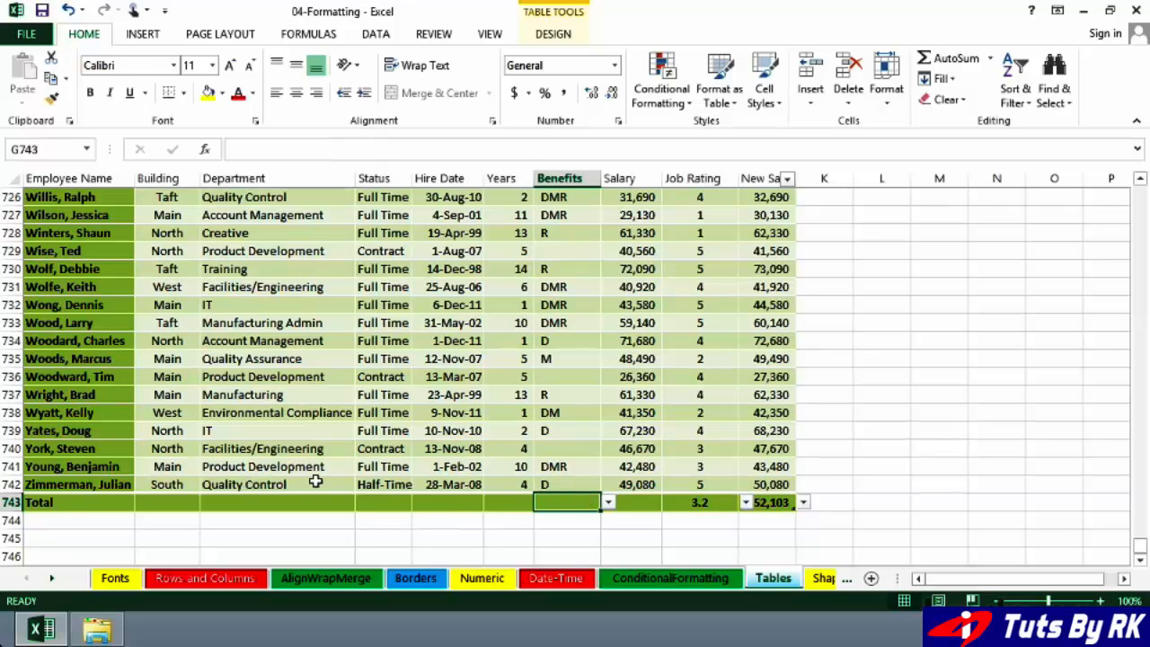
pyautogui.click(509, 451)
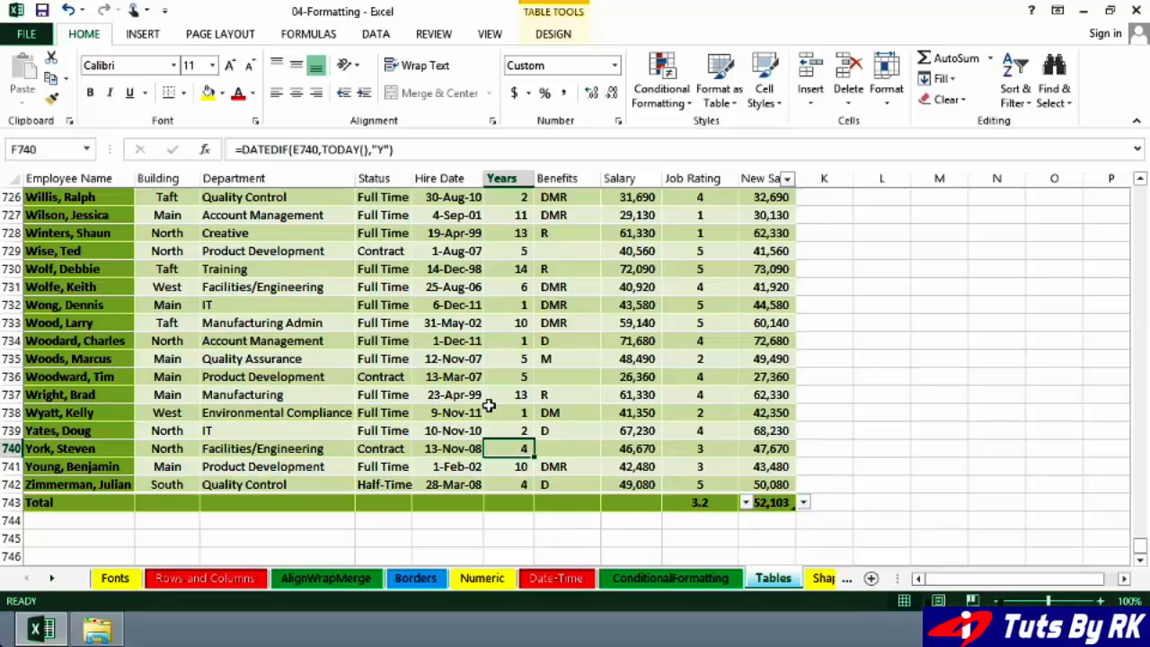
pyautogui.click(553, 36)
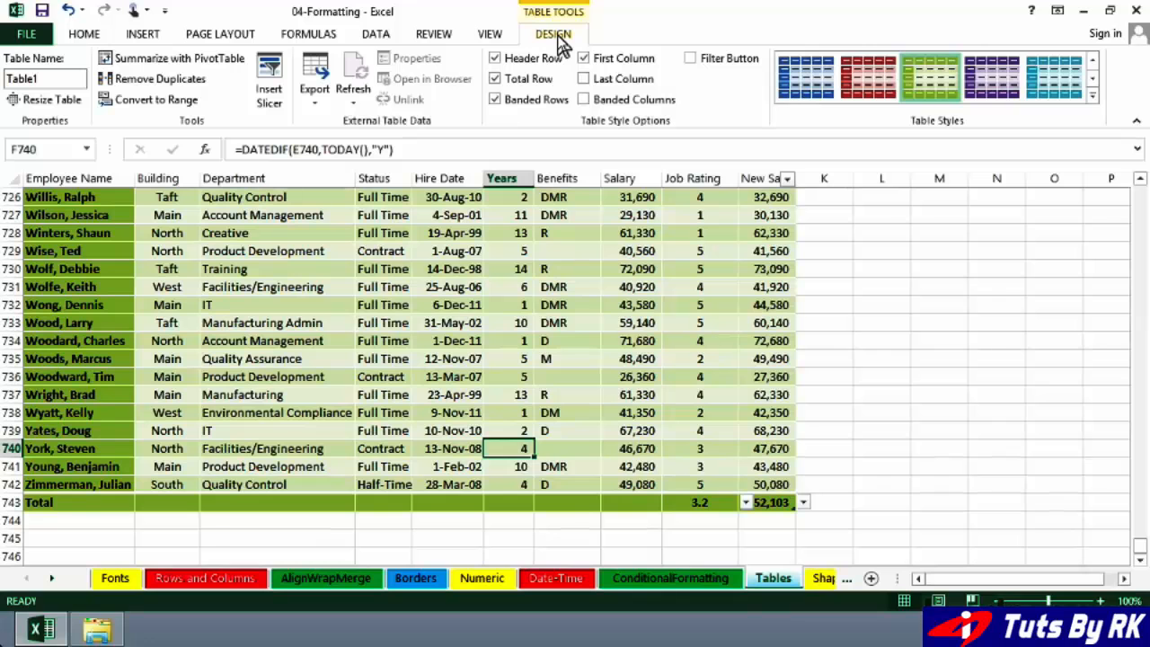
pyautogui.click(497, 80)
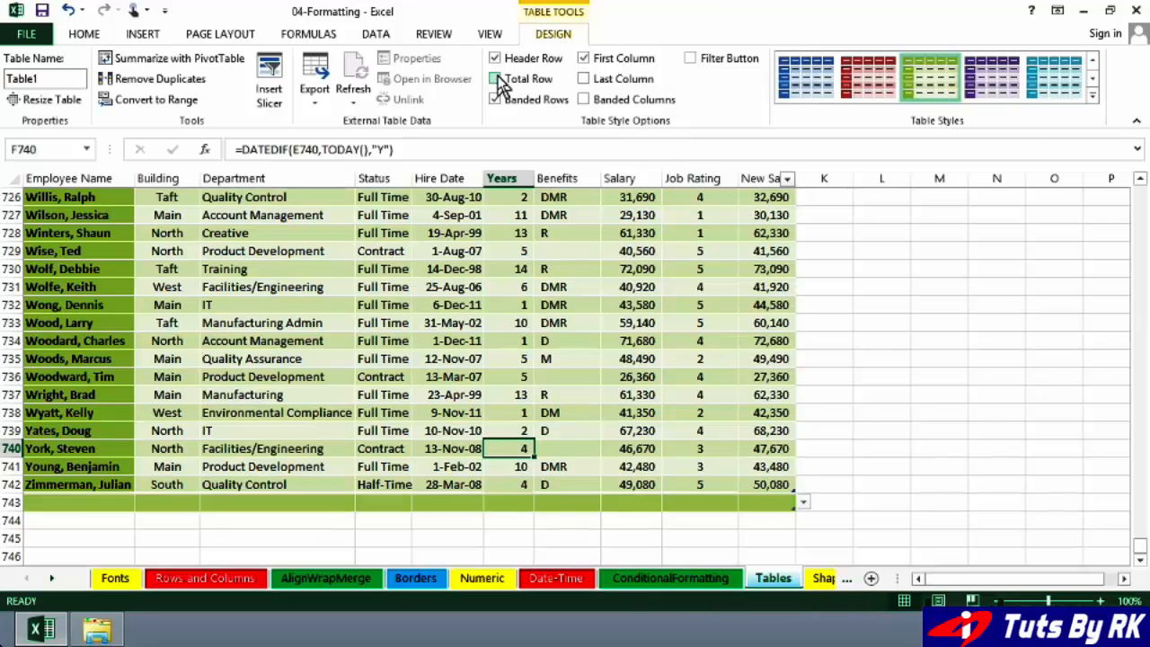
# - Add a record to the table by entering a new employee's name in cell A743, directly below the last employee
pyautogui.click(98, 498)
pyautogui.write('Smith, ')
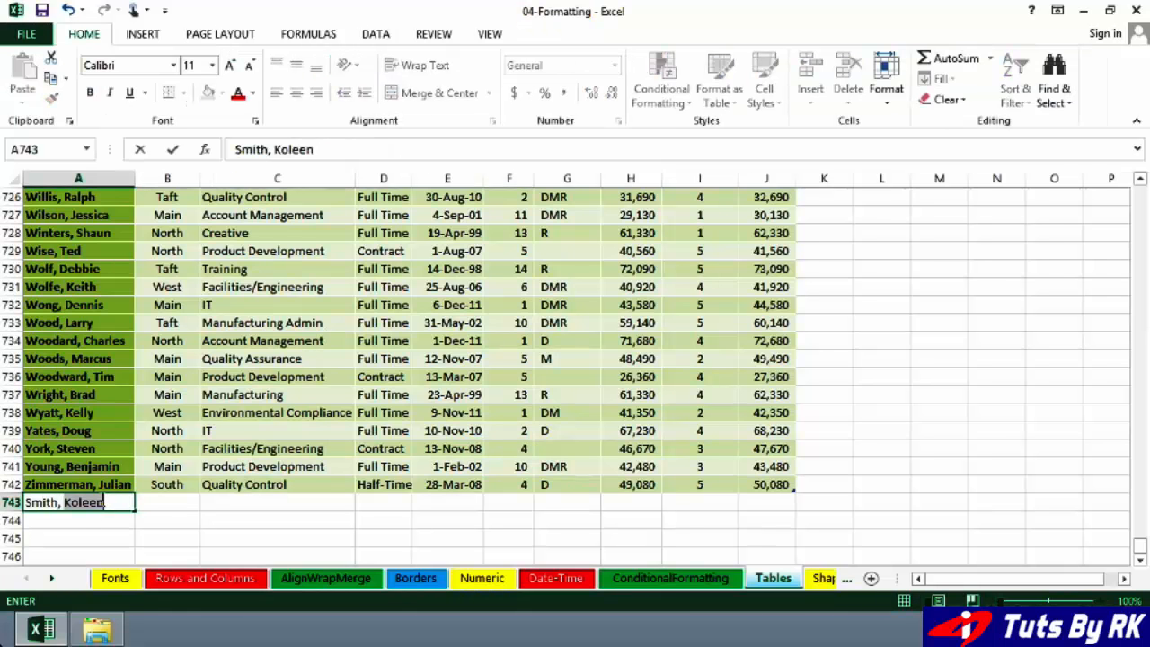
pyautogui.write('Joe')
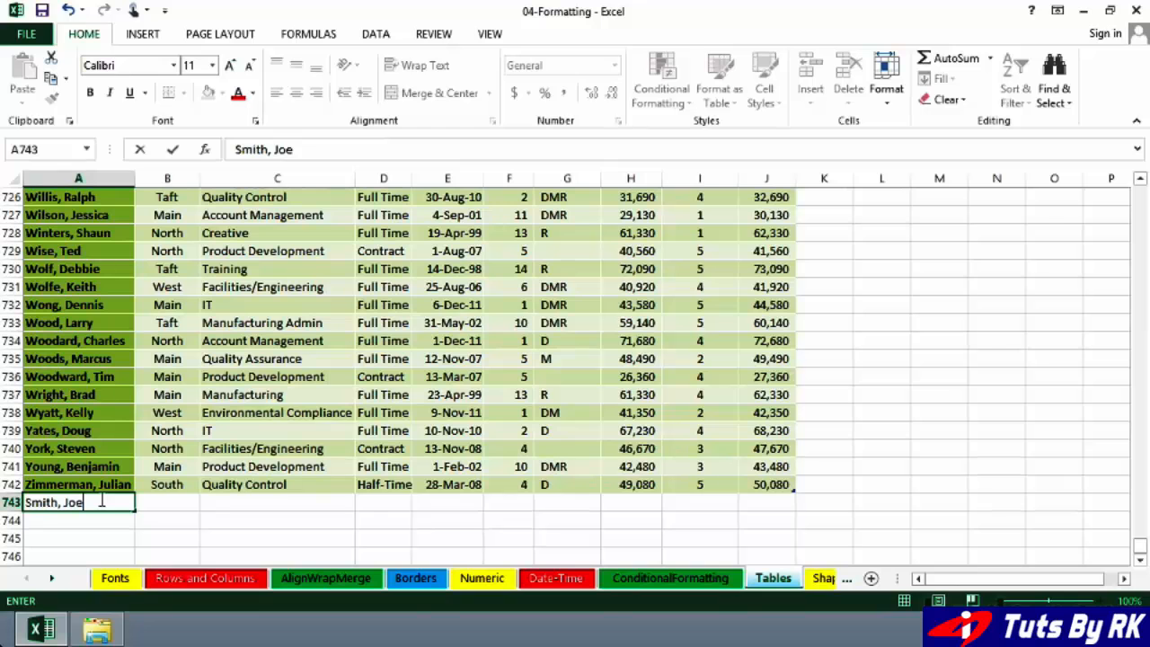
pyautogui.press('Return')
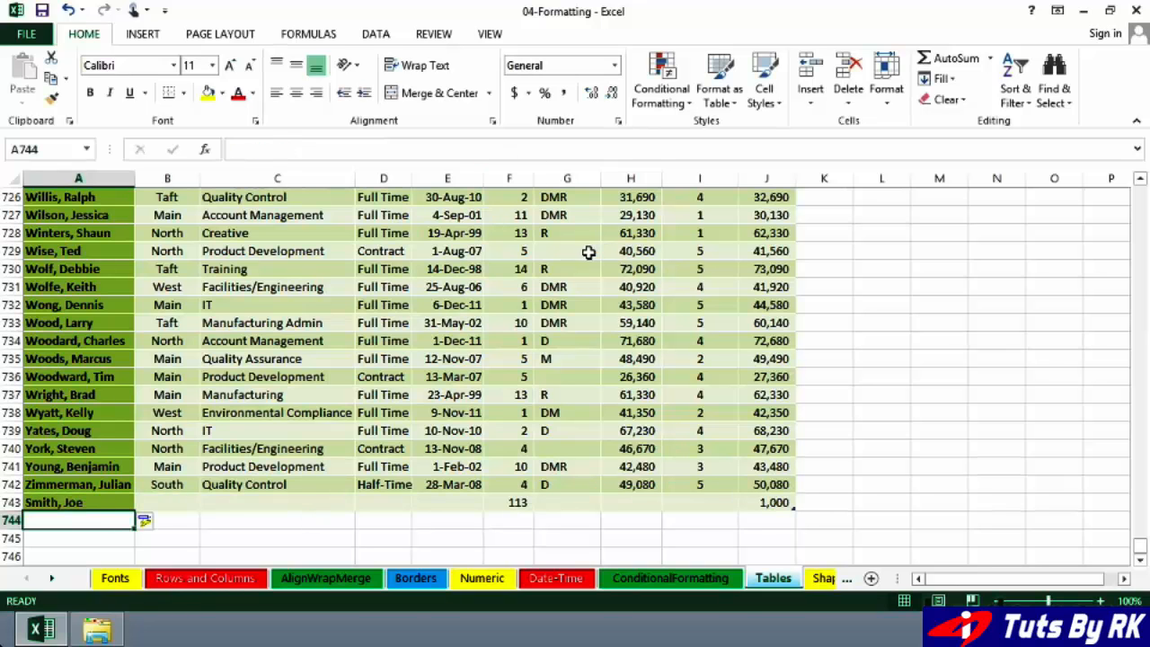
# - Turn the table's total row back on beneath the newly added employee
pyautogui.click(586, 252)
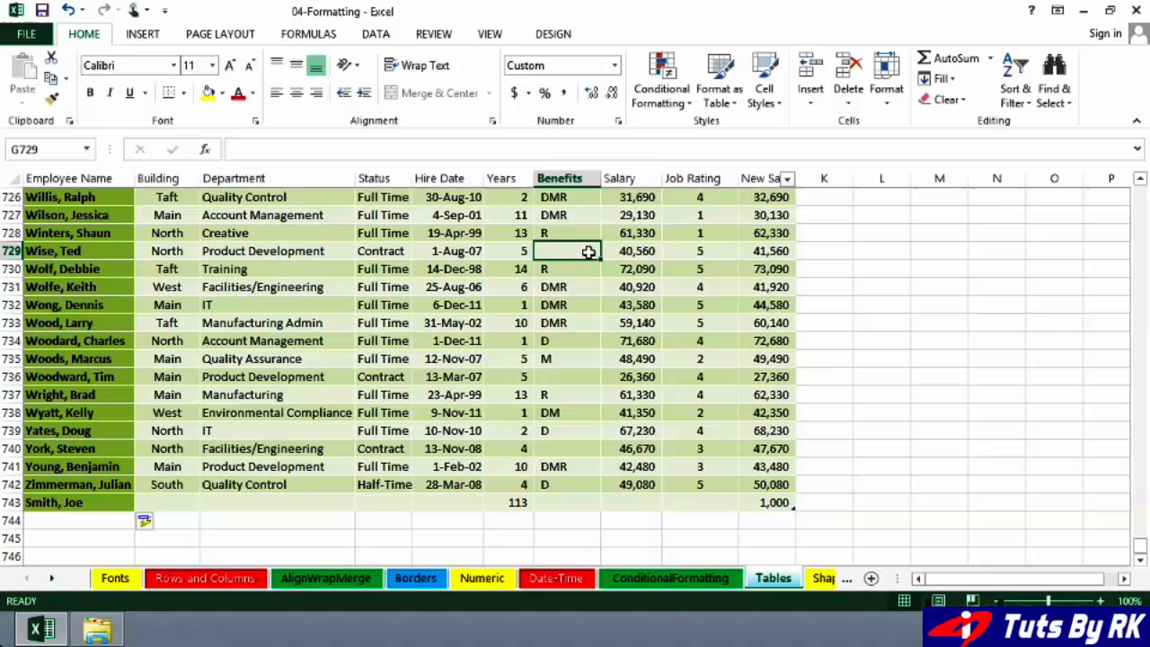
pyautogui.click(559, 38)
pyautogui.click(496, 78)
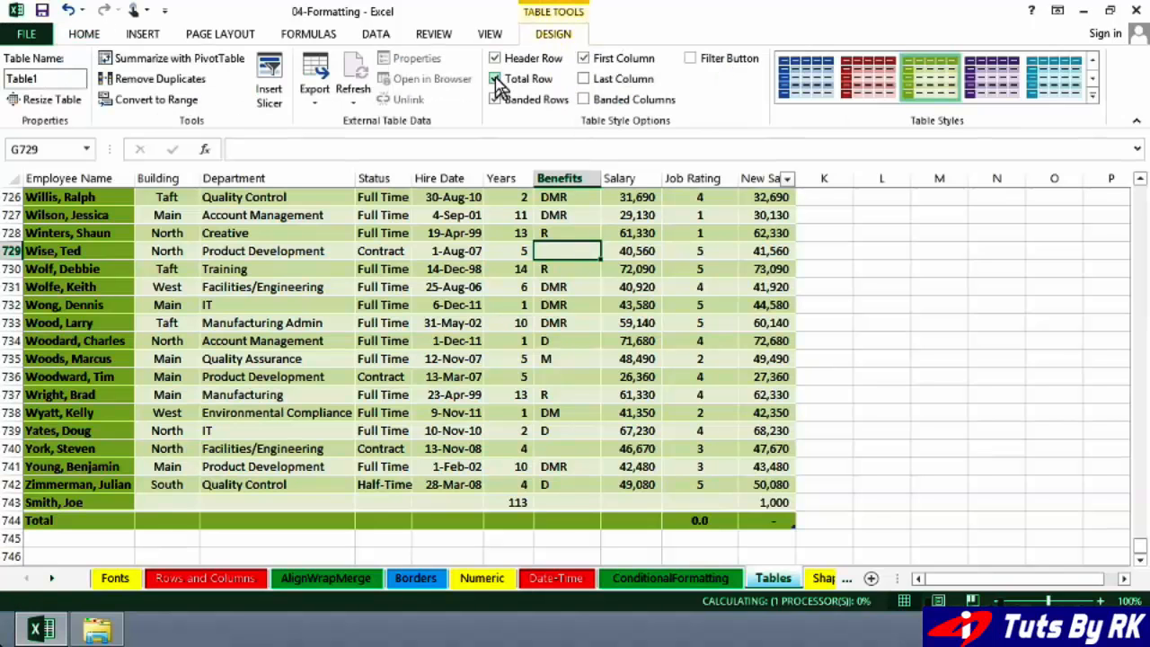
pyautogui.click(614, 232)
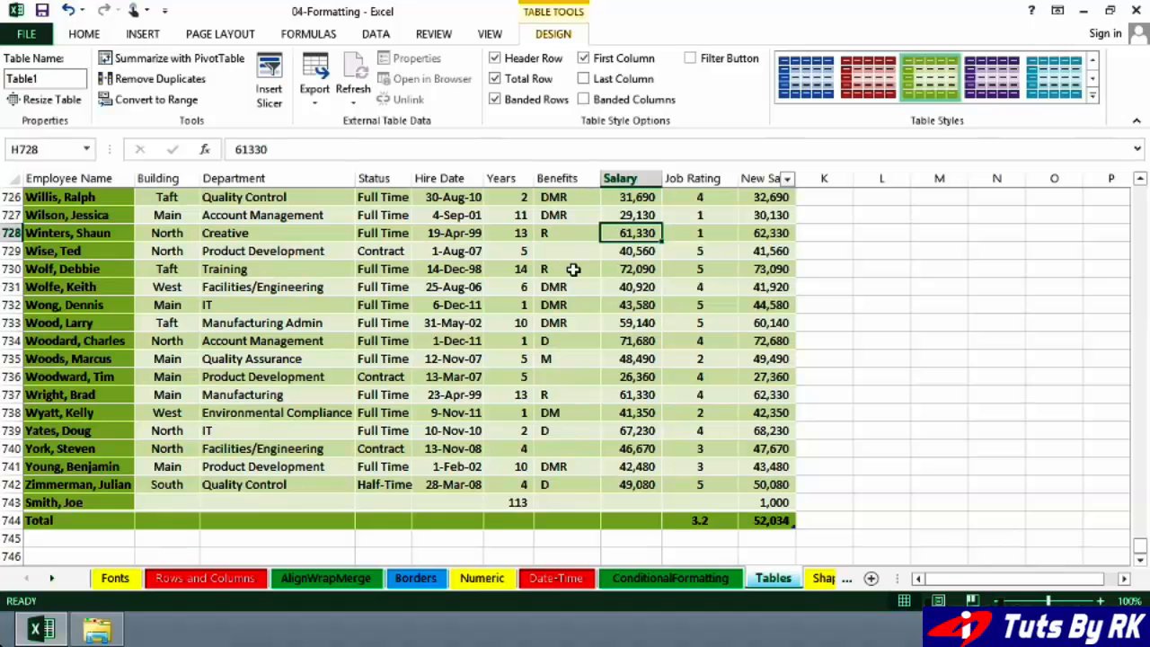
# - Change the table's style to the orange Light style with banded rows and no vertical lines
pyautogui.moveTo(1139, 545); pyautogui.dragTo(1141, 193)
pyautogui.click(510, 291)
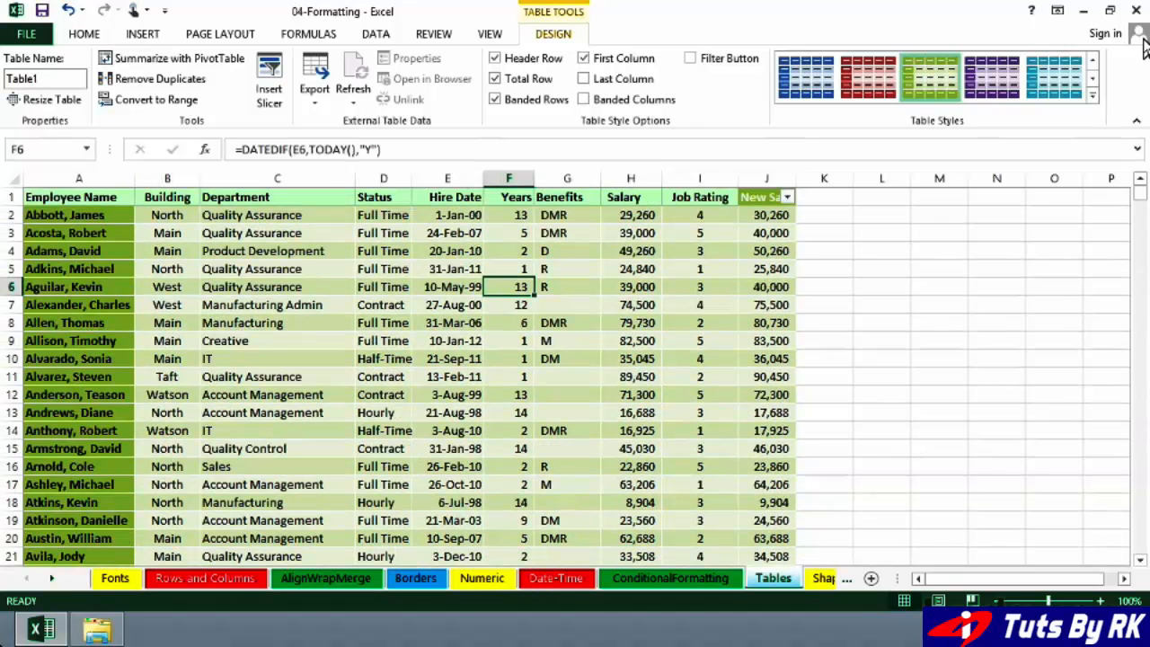
pyautogui.click(1092, 93)
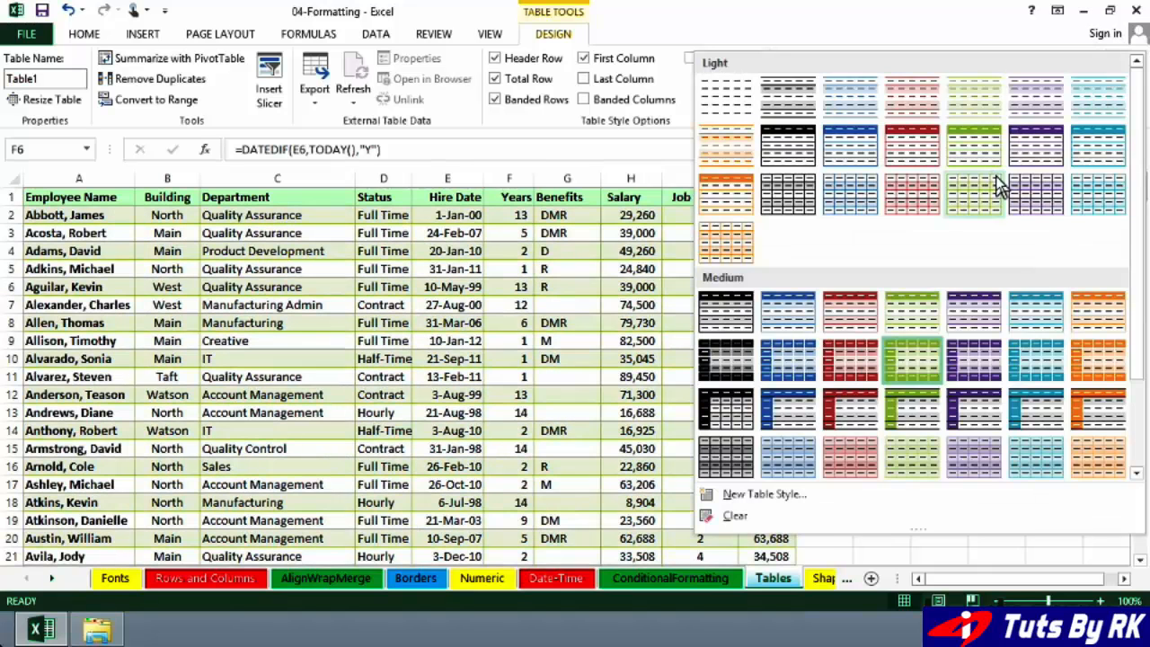
pyautogui.click(732, 140)
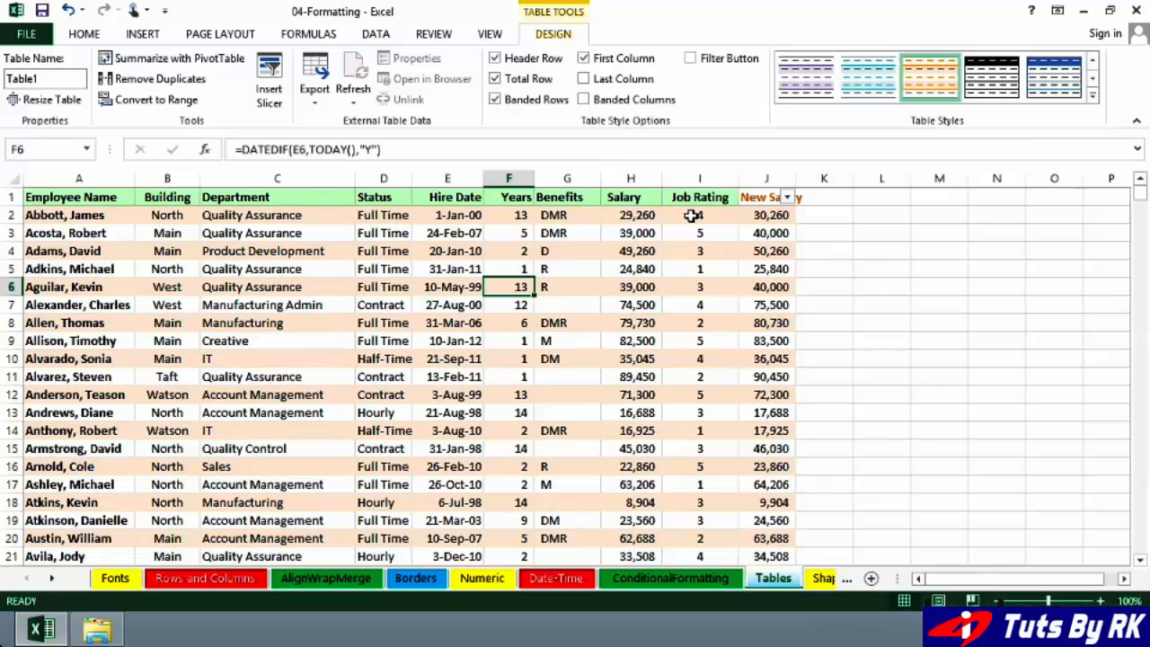
# - Convert the employee table to a normal range
pyautogui.click(682, 215)
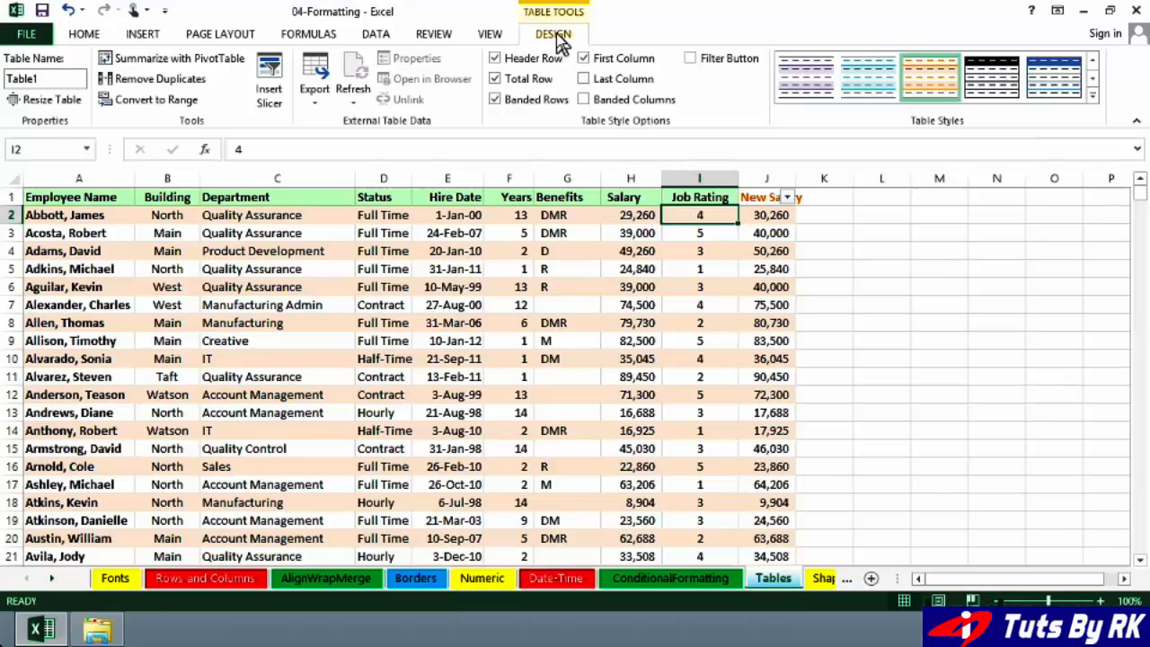
pyautogui.click(582, 216)
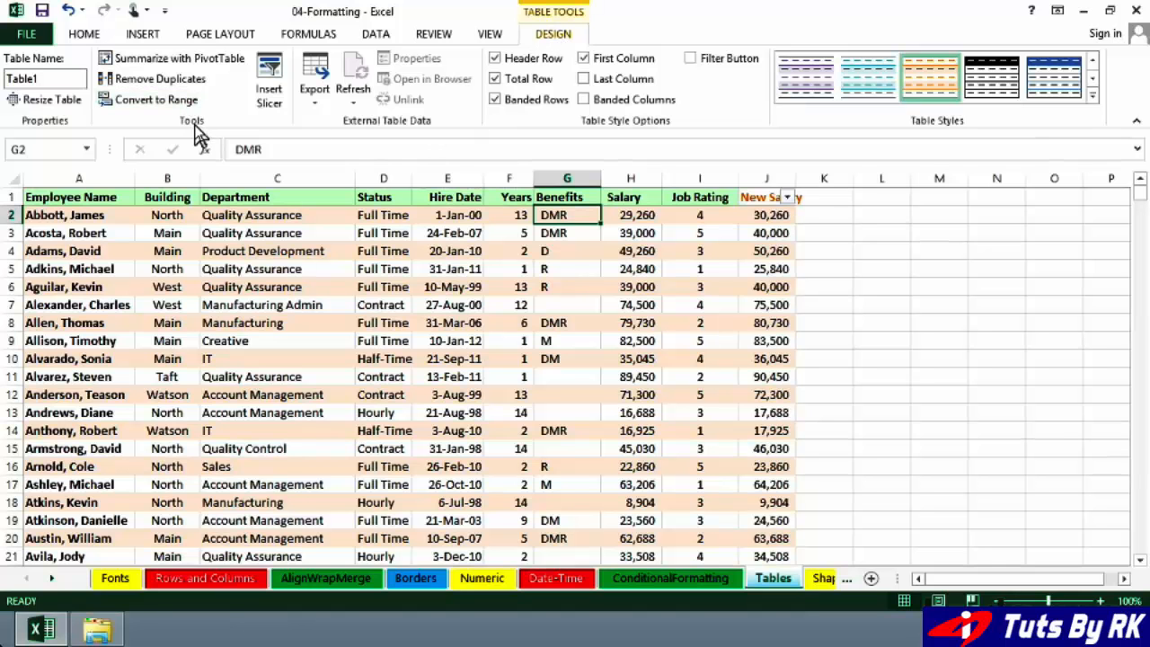
pyautogui.click(144, 103)
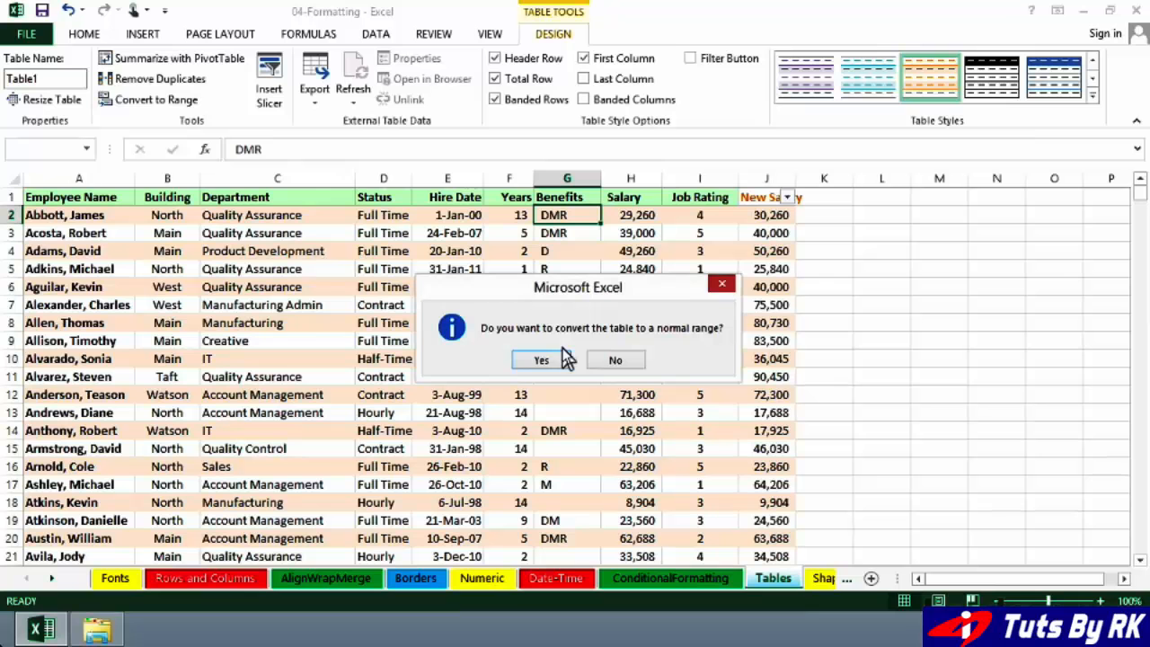
pyautogui.click(542, 360)
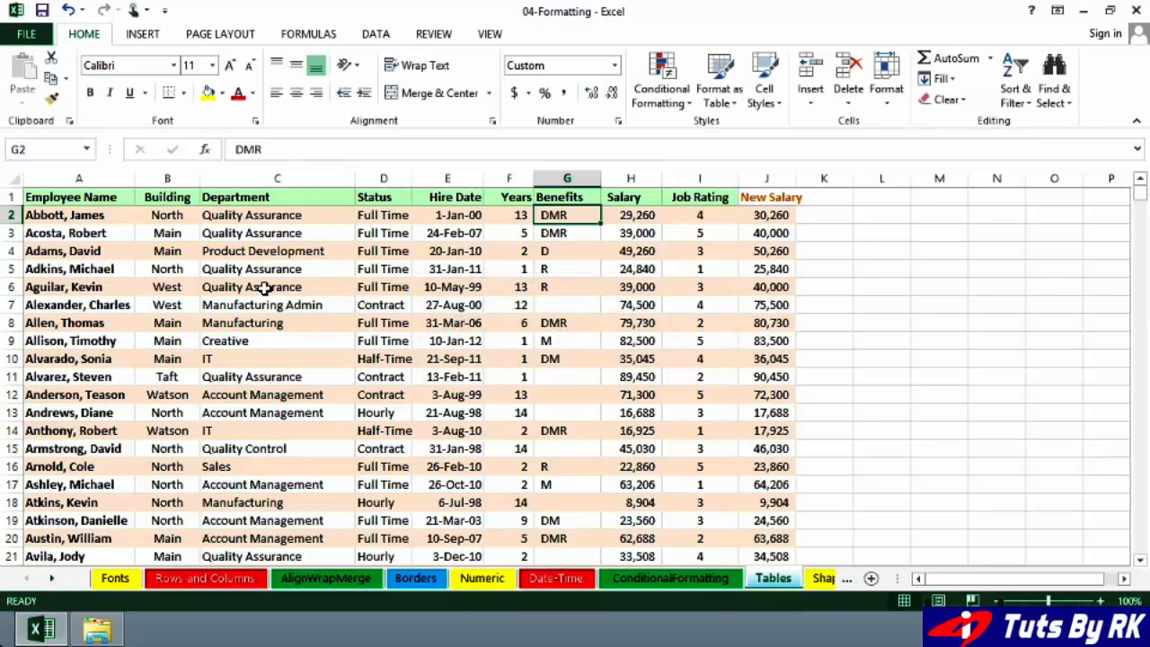
# - Remove the fill color from all cells on the sheet, and deselect the sheet
pyautogui.click(13, 179)
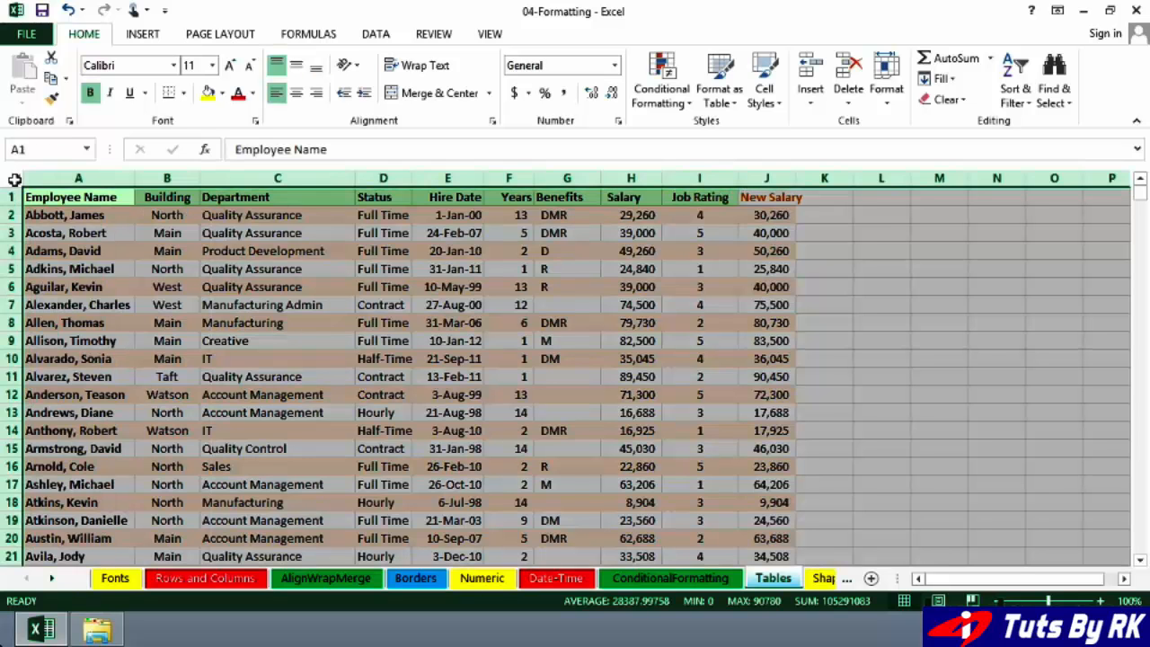
pyautogui.click(223, 95)
pyautogui.click(241, 250)
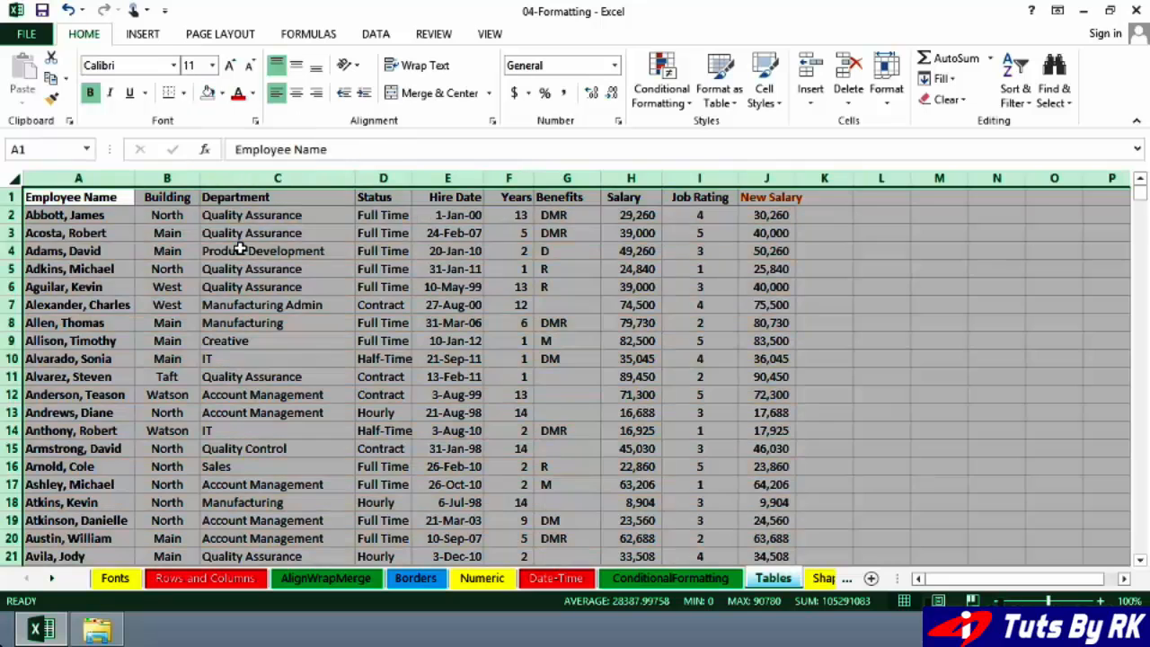
pyautogui.click(303, 287)
pyautogui.click(318, 337)
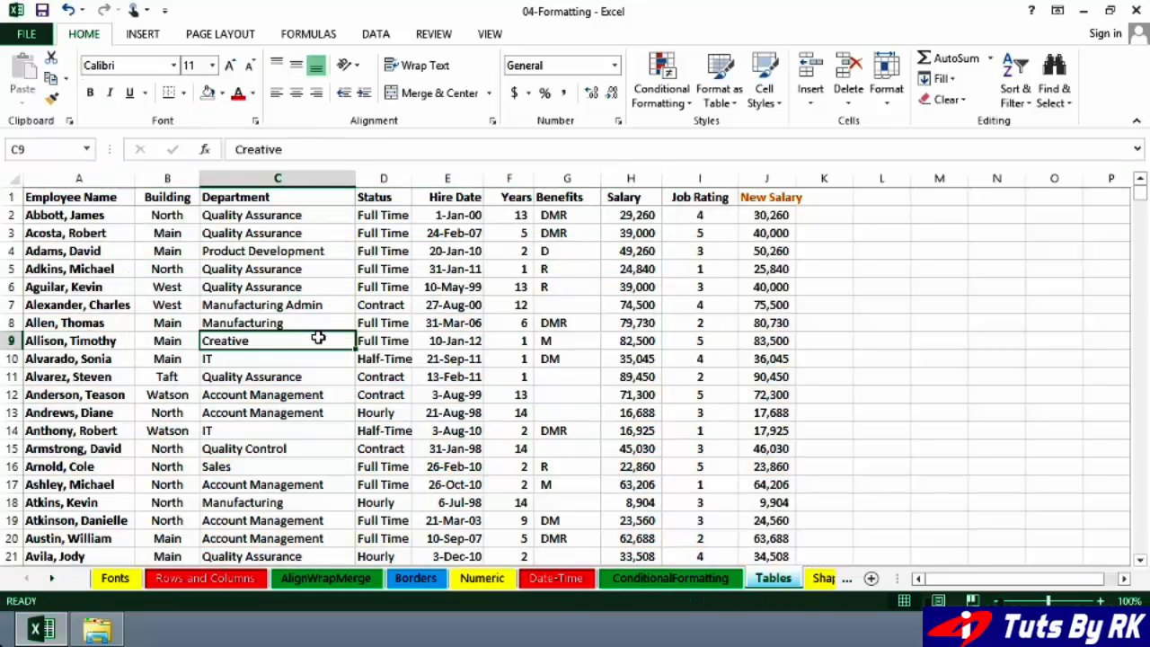